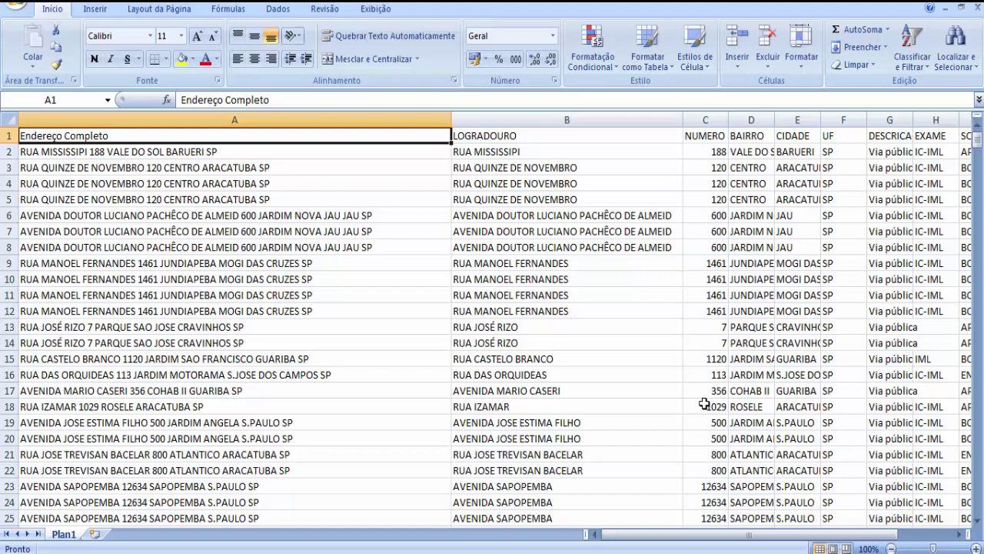
Look over the column headers in row 1 from Endereço Completo to SOLUCAO and return to A1
key("Right")
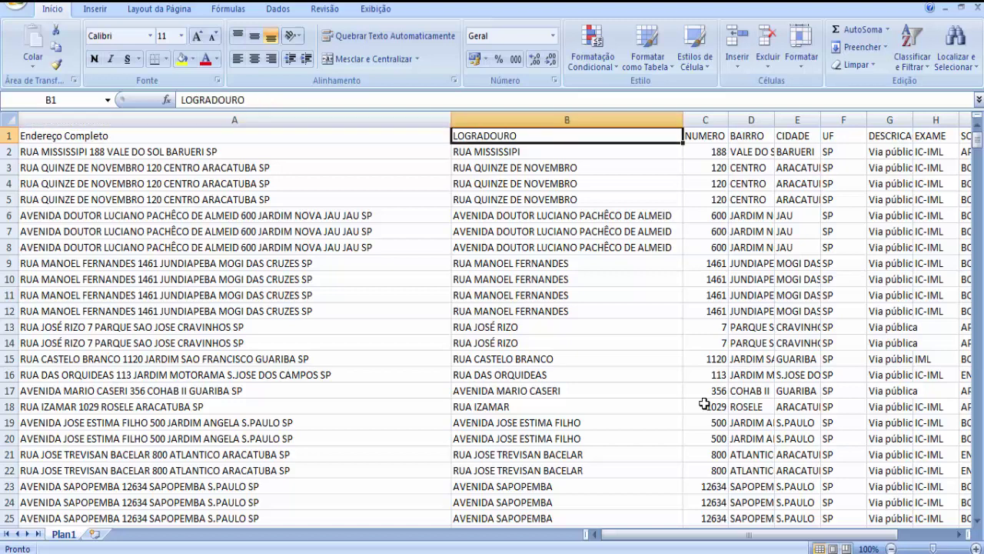
key("Right")
key("Right")
key("Right")
key("Right")
key("Right")
key("Right")
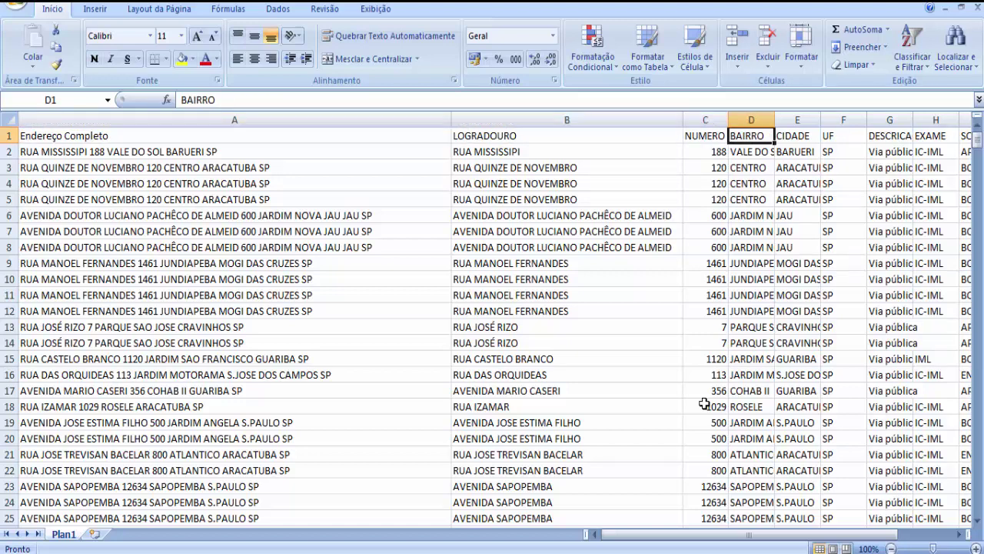
key("Right")
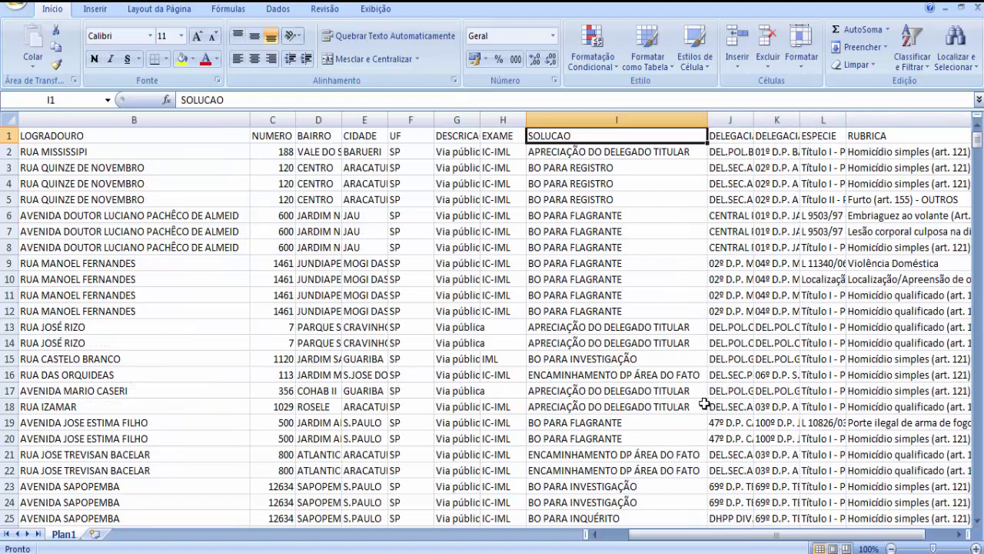
key("Left")
key("Left")
key("Left")
key("Left")
key("Left")
key("Left")
key("Left")
key("Left")
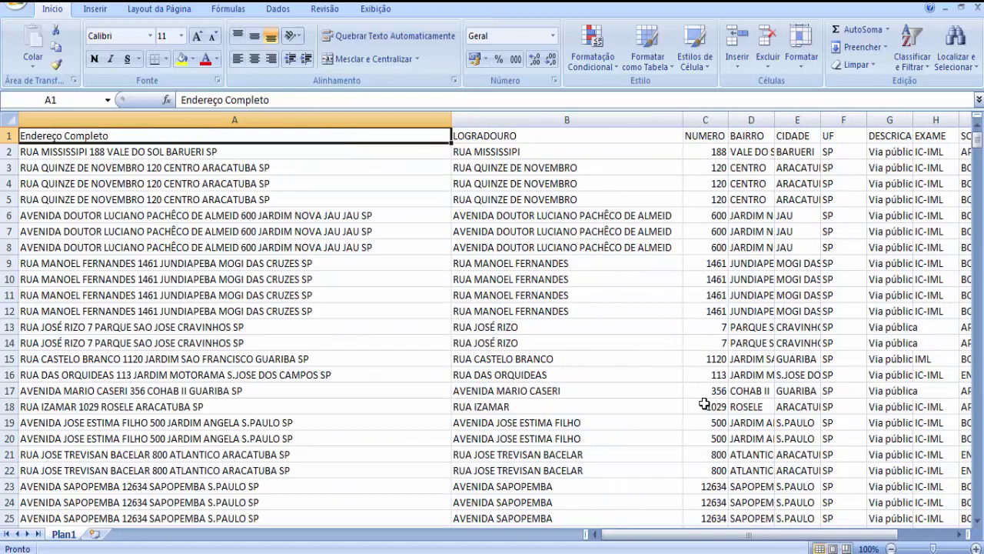
Examine each header in row 1 from LOGRADOURO through RUBRICA, ending back at the Endereço Completo header
key("Right")
key("Right")
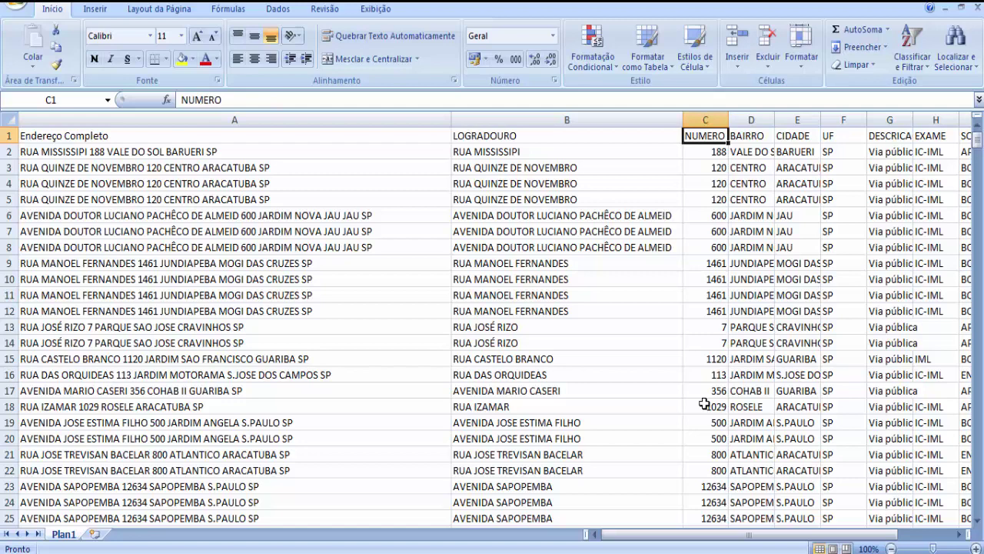
key("Left")
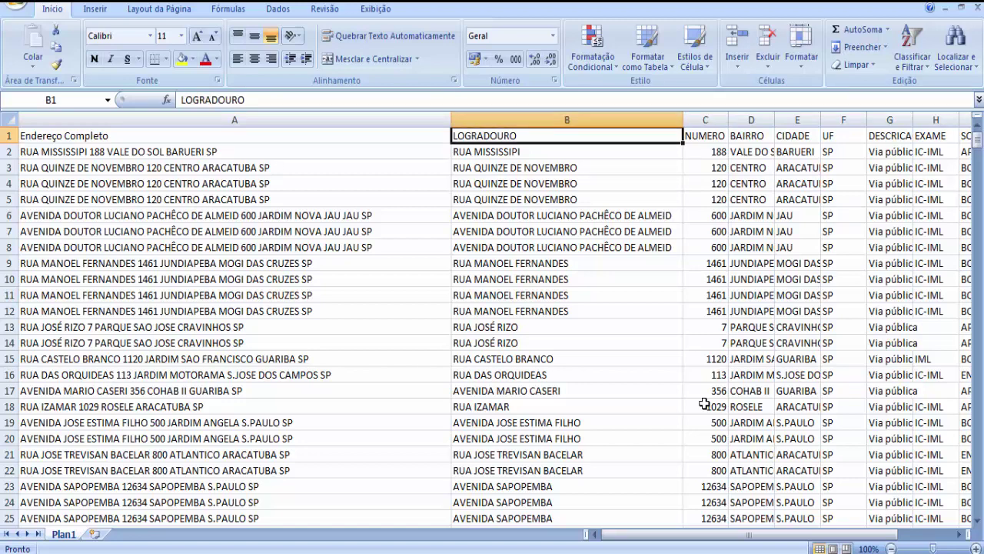
key("Right")
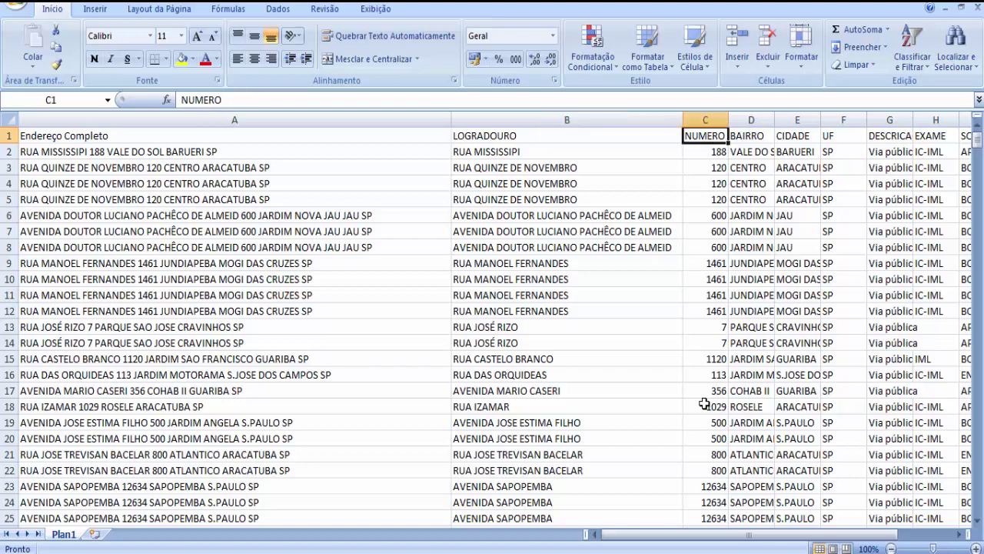
key("Right")
key("Right")
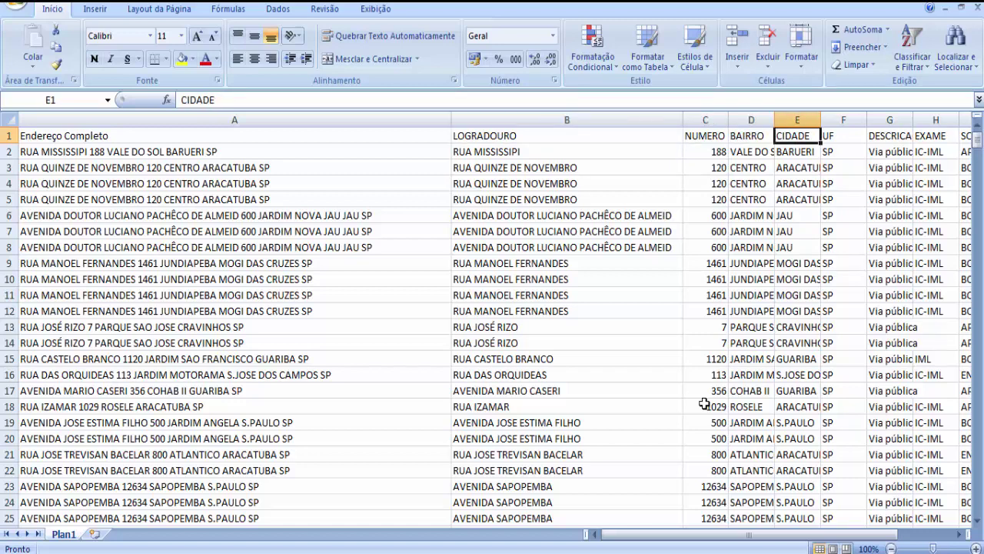
key("Right")
key("Right")
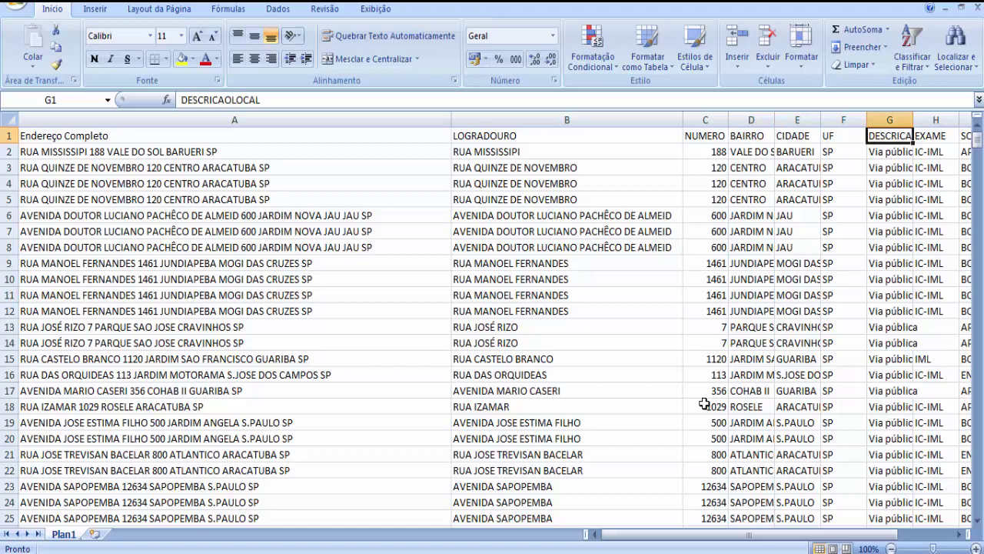
key("Right")
key("Right")
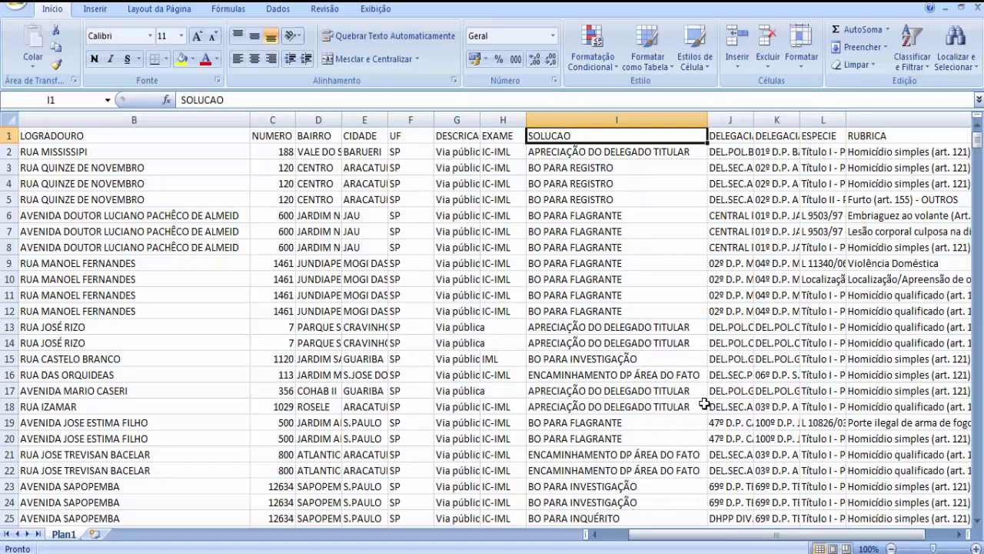
key("Right")
key("Right")
key("Right")
key("Right")
key("Right")
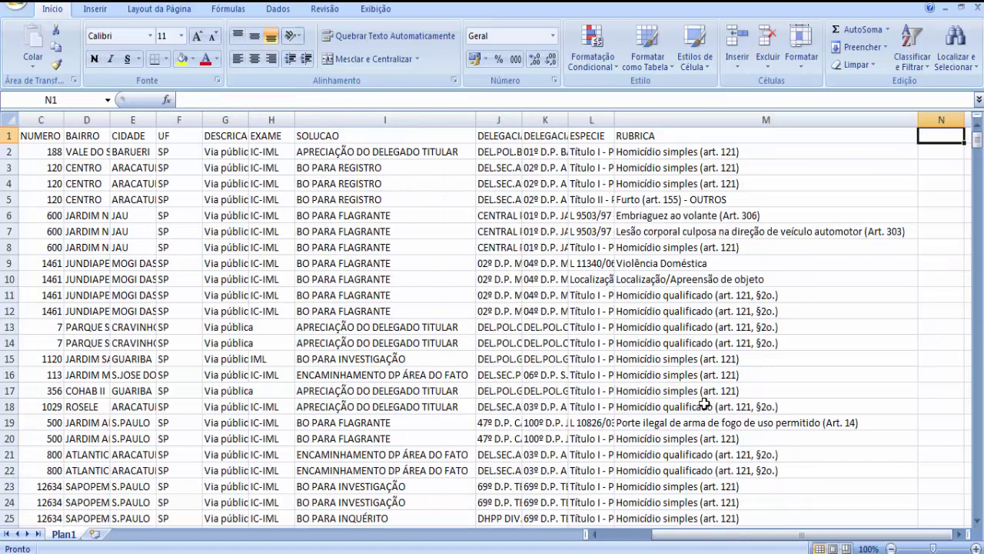
key("Left")
key("Left")
key("Left")
key("Left")
key("Left")
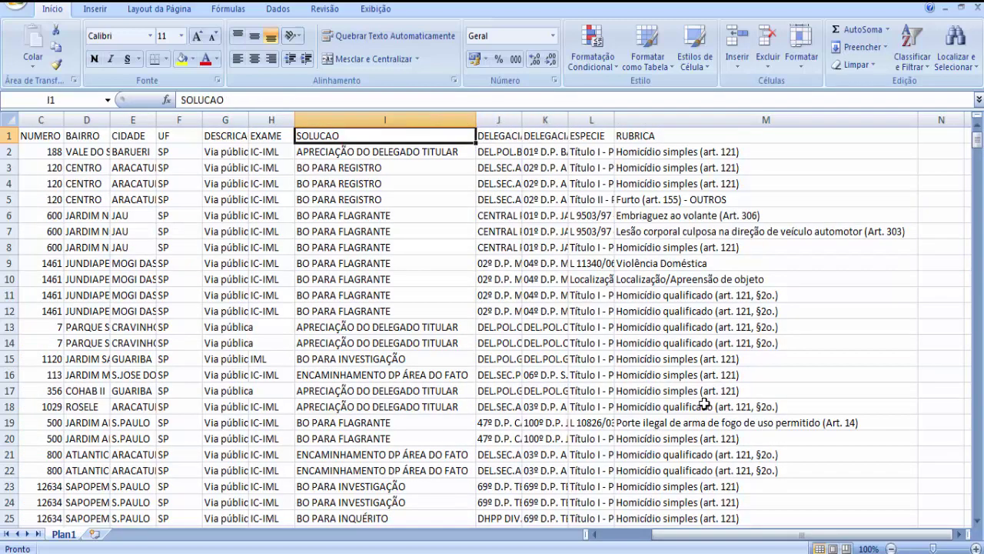
key("Left")
key("Left")
key("Left")
key("Left")
key("Left")
key("Left")
key("Left")
key("Left")
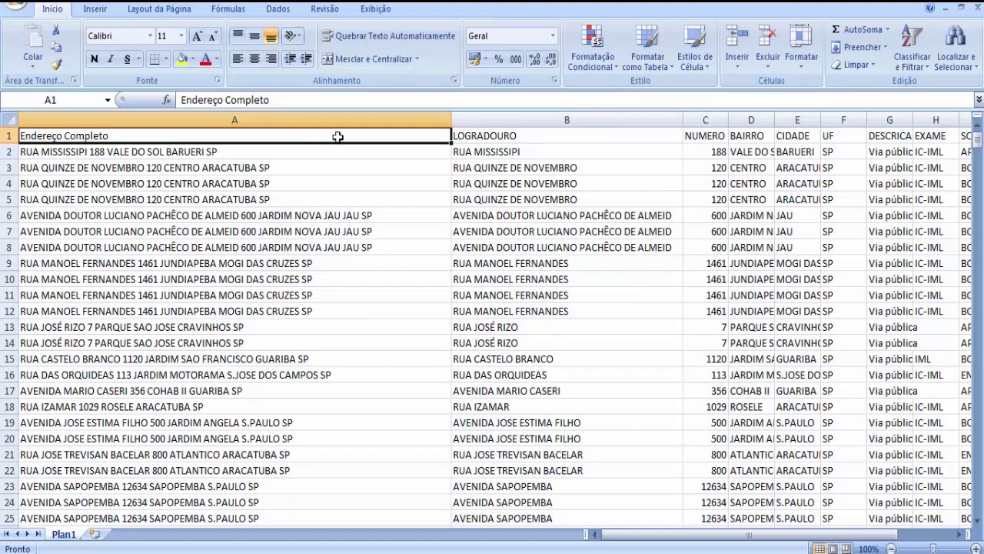
Examine the full-address formula in A2 and the street, number, district and city cells it joins
left_click(429, 148)
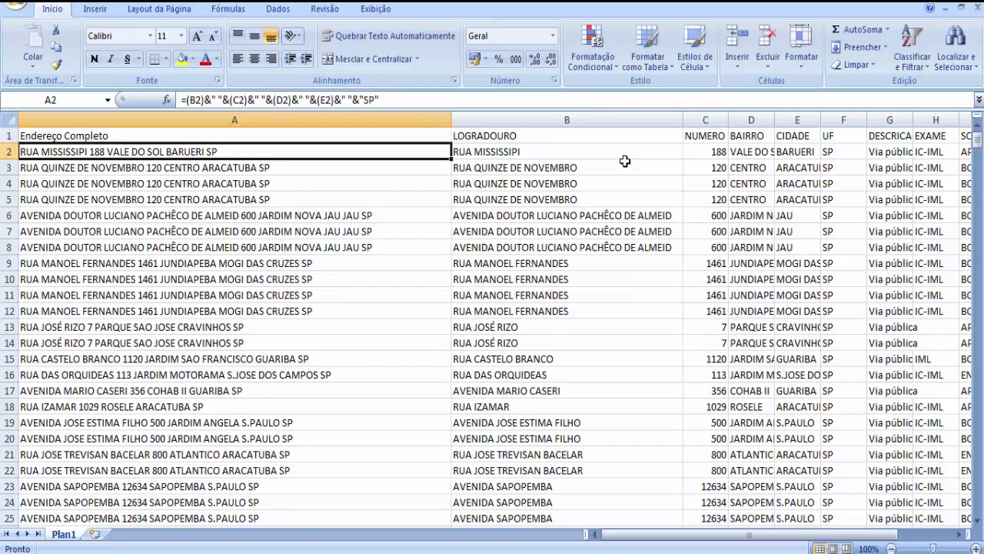
left_click(624, 160)
key("Right")
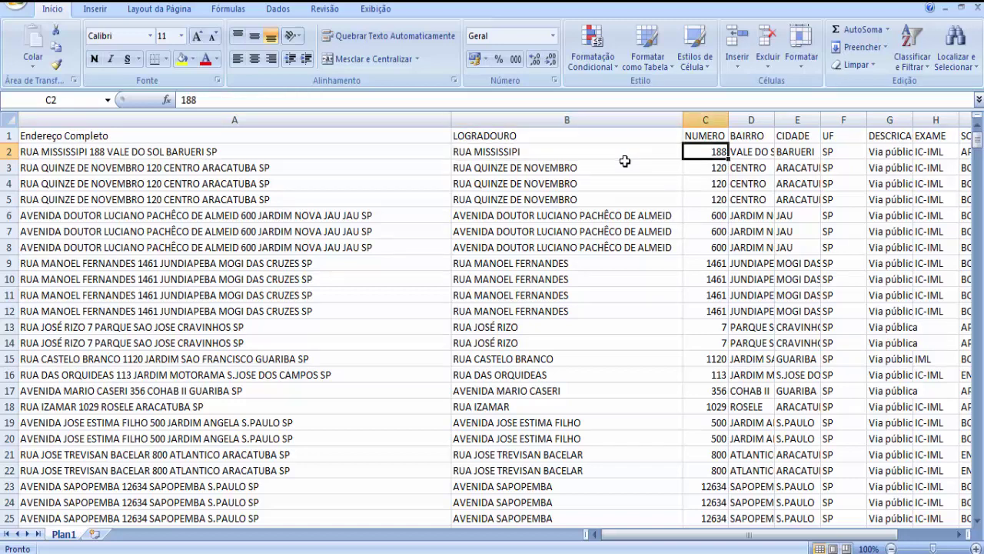
key("Right")
key("Right")
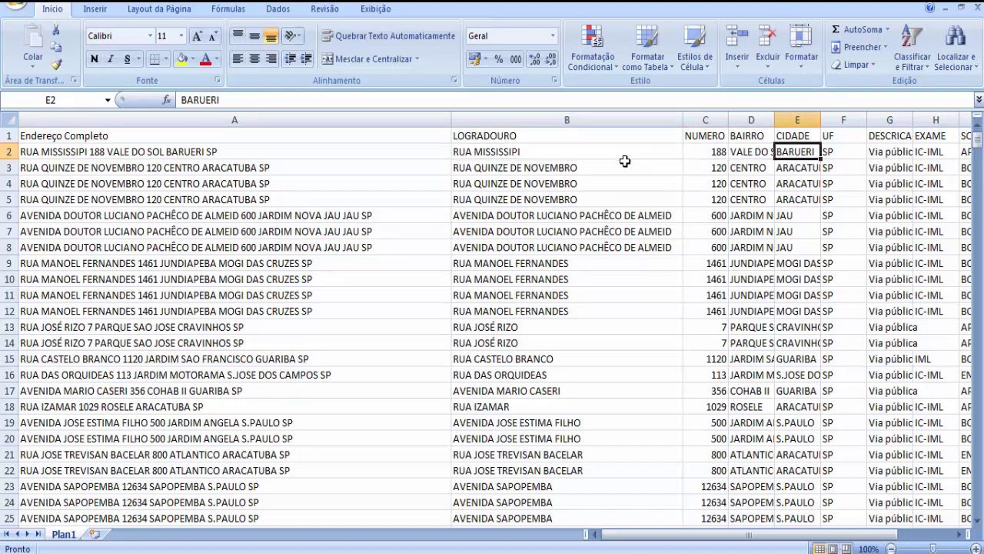
key("Left")
key("Left")
key("Left")
key("Left")
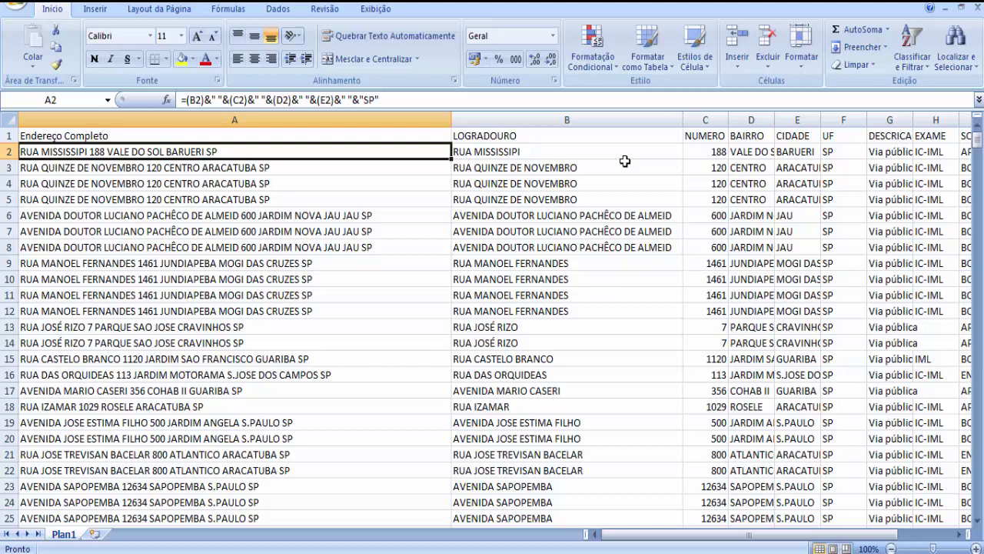
Compare the full-address formulas in A2 and A3 and look over the combined addresses further down the Endereço Completo column
left_click(167, 101)
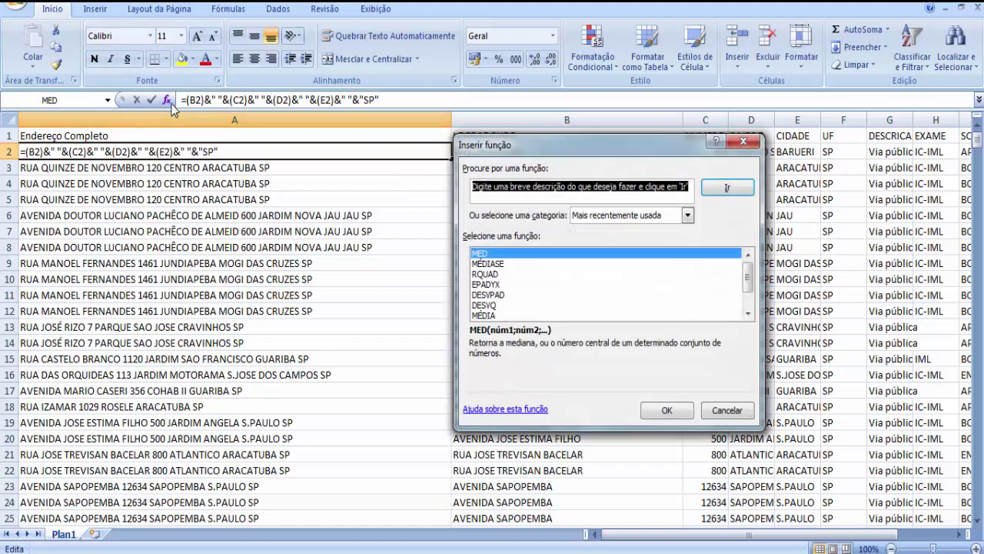
left_click(725, 410)
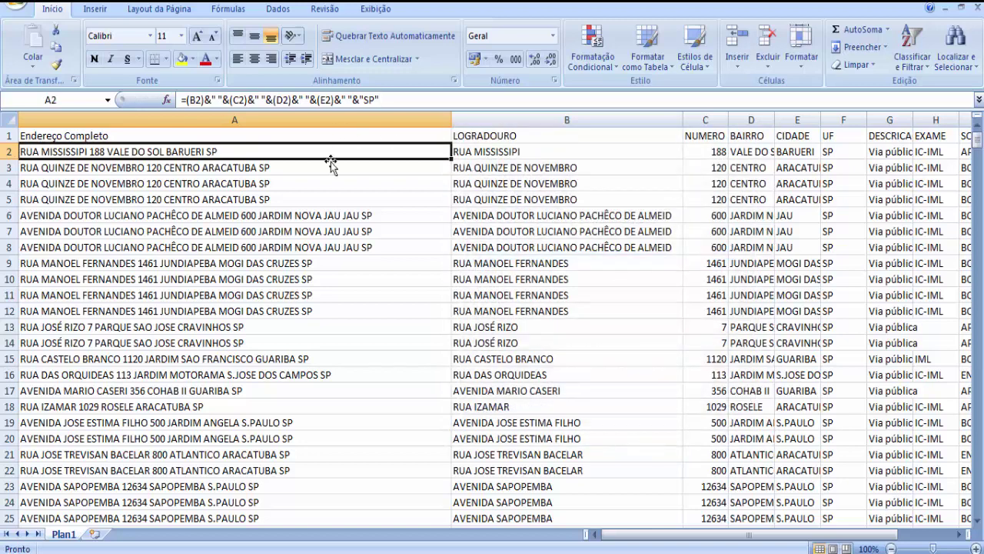
left_click(323, 164)
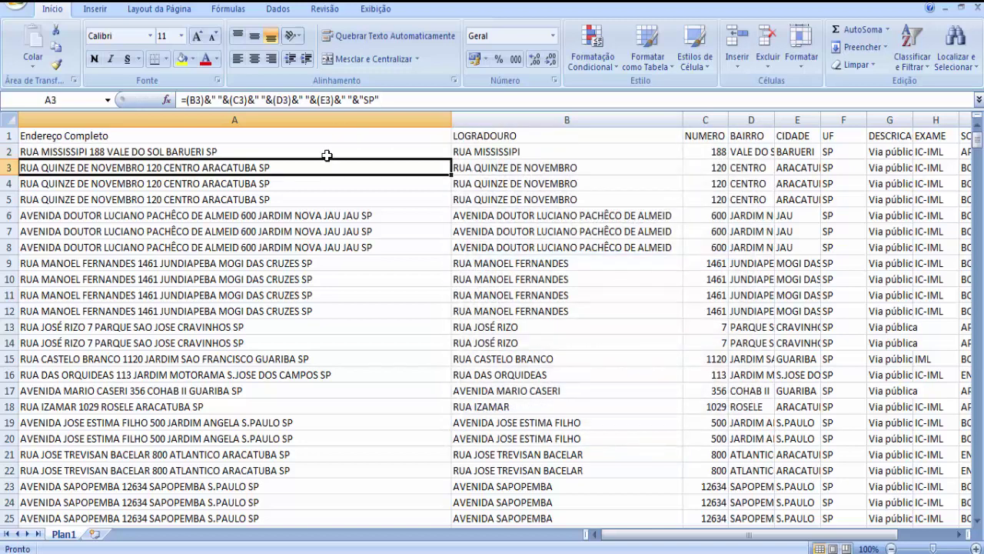
left_click(331, 151)
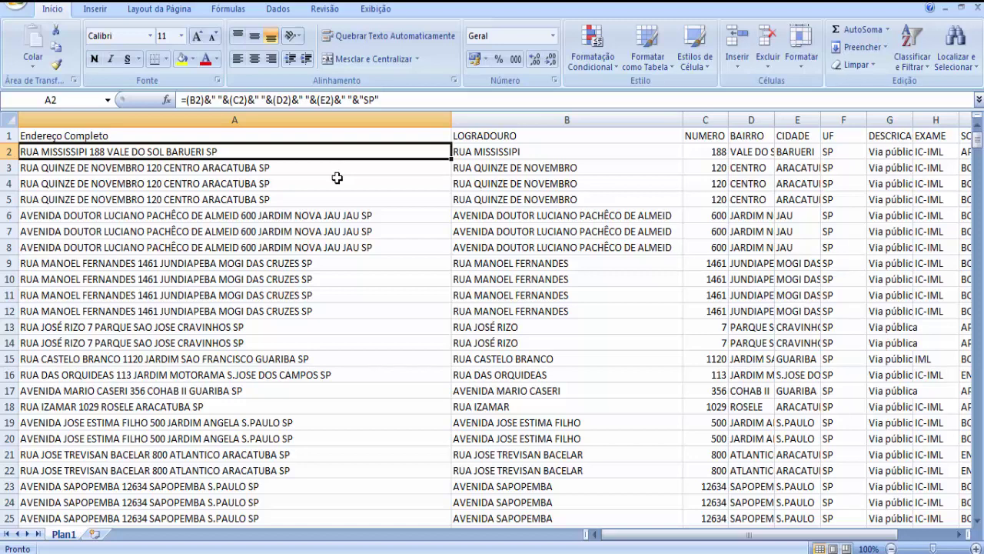
scroll(443, 230, "down", 3)
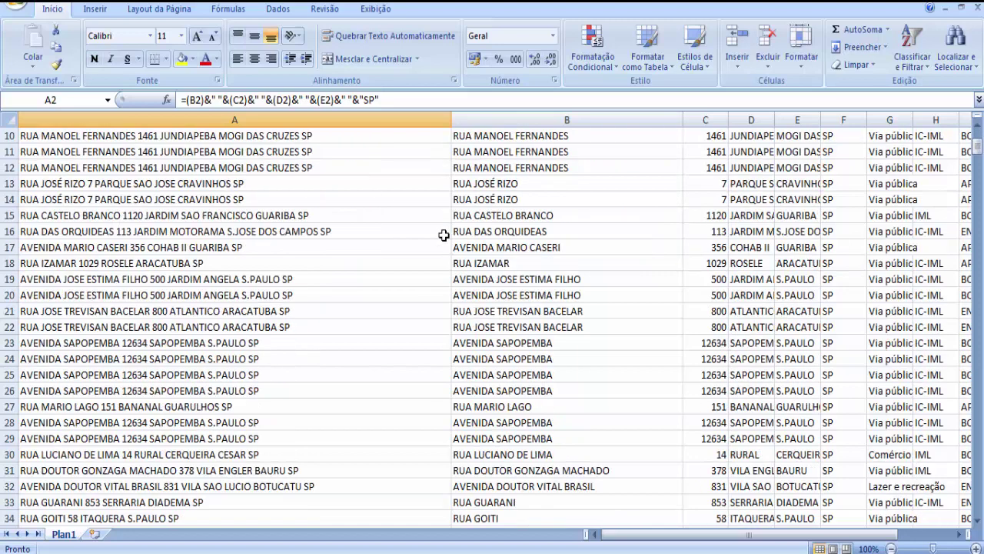
scroll(444, 234, "up", 3)
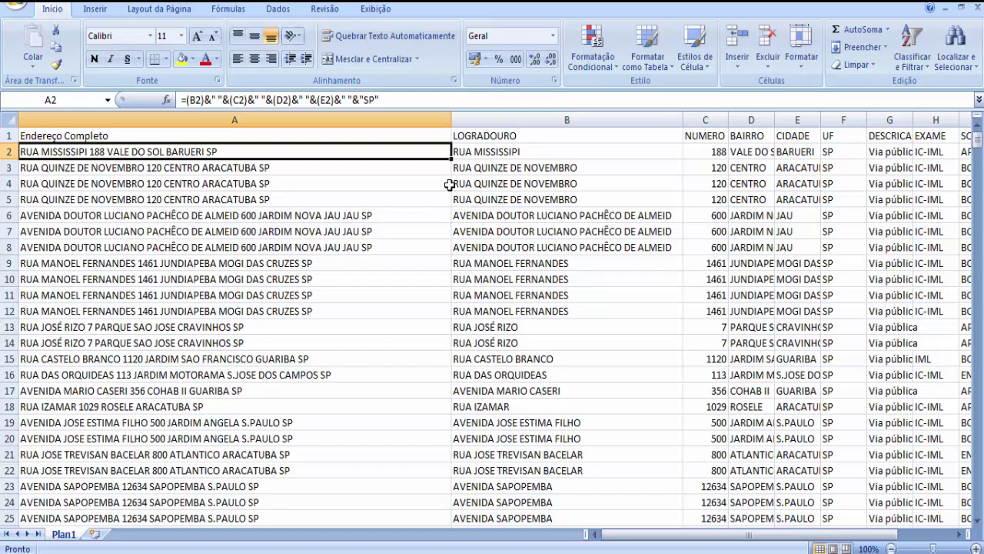
scroll(271, 263, "down", 5)
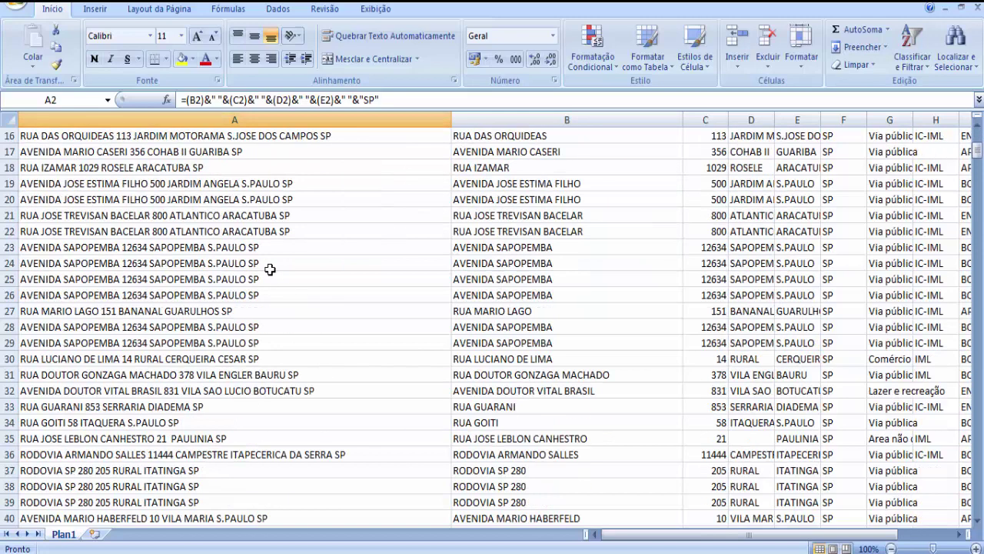
scroll(269, 266, "up", 5)
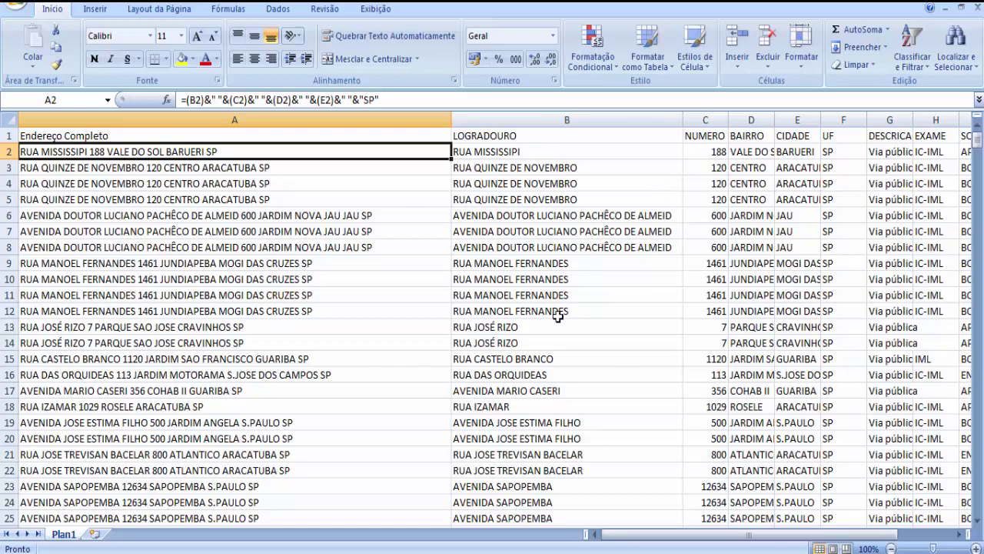
Switch to Google Drive in the browser and create a new Google Fusion Tables file from My Drive
key("alt+Tab")
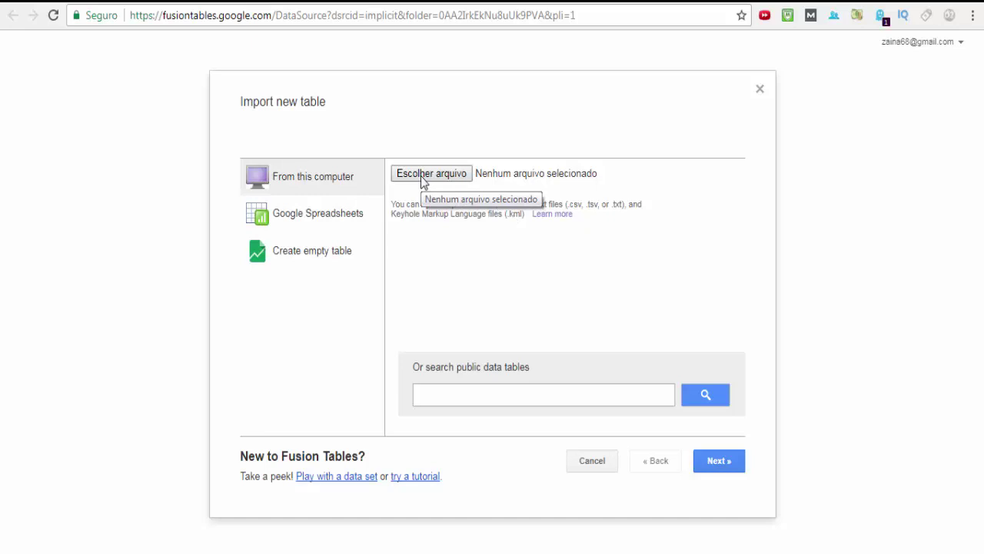
left_click(340, 2)
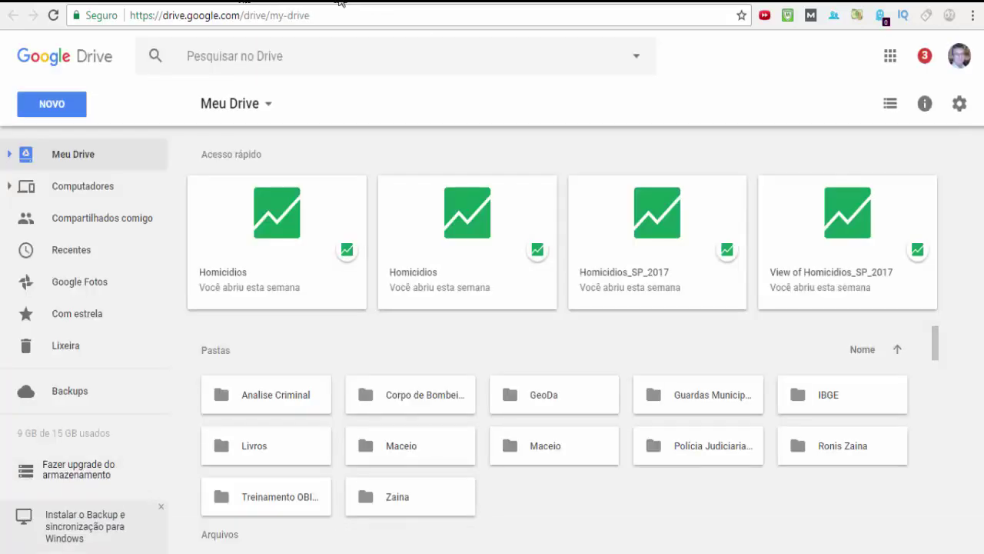
left_click(243, 106)
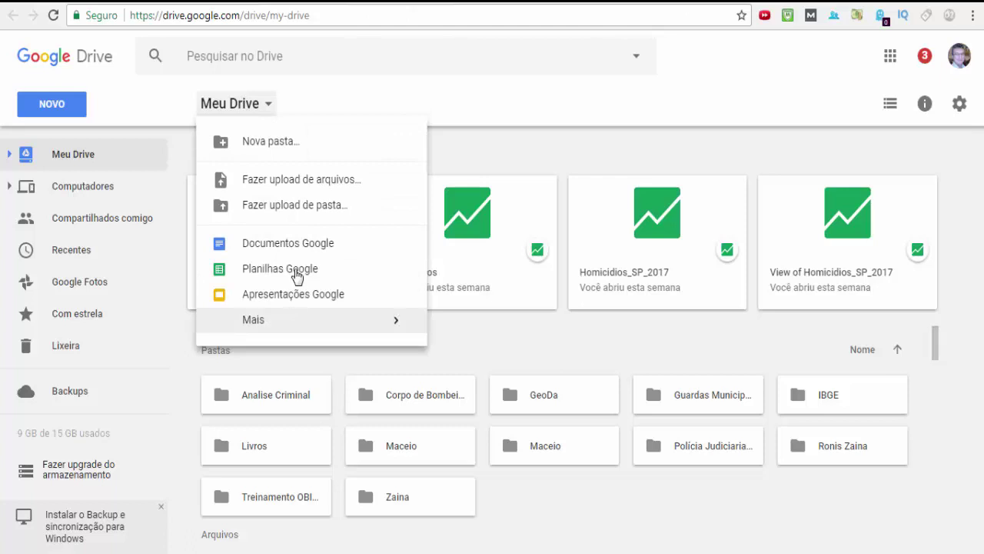
mouse_move(351, 323)
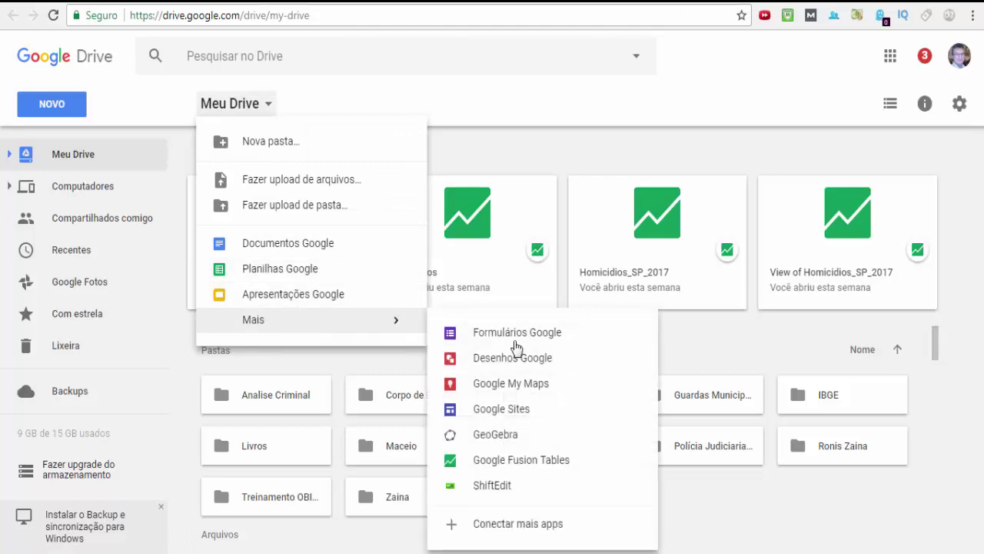
left_click(513, 472)
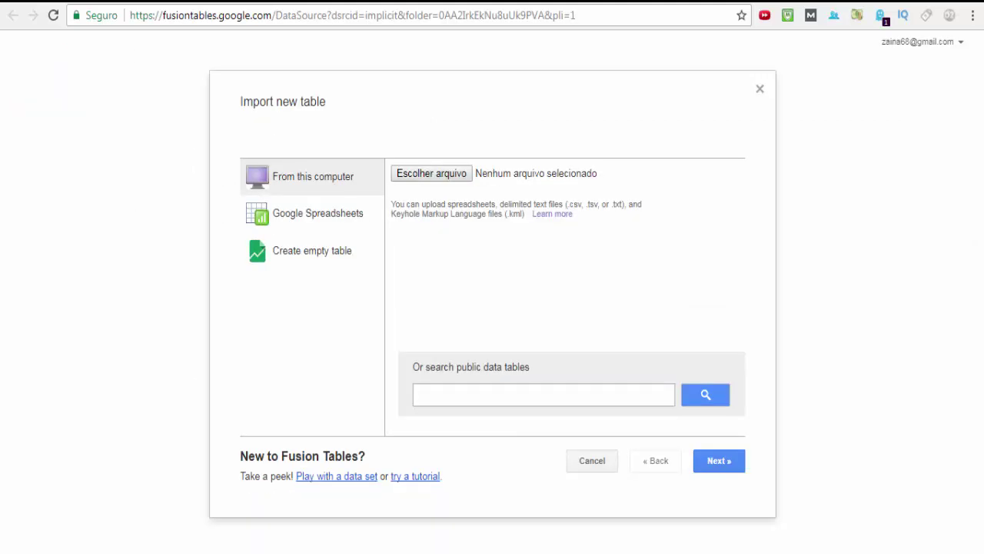
Import Homicidios.xls from the computer as a table named Homicidios, with column names in row 1 and export allowed
left_click(419, 173)
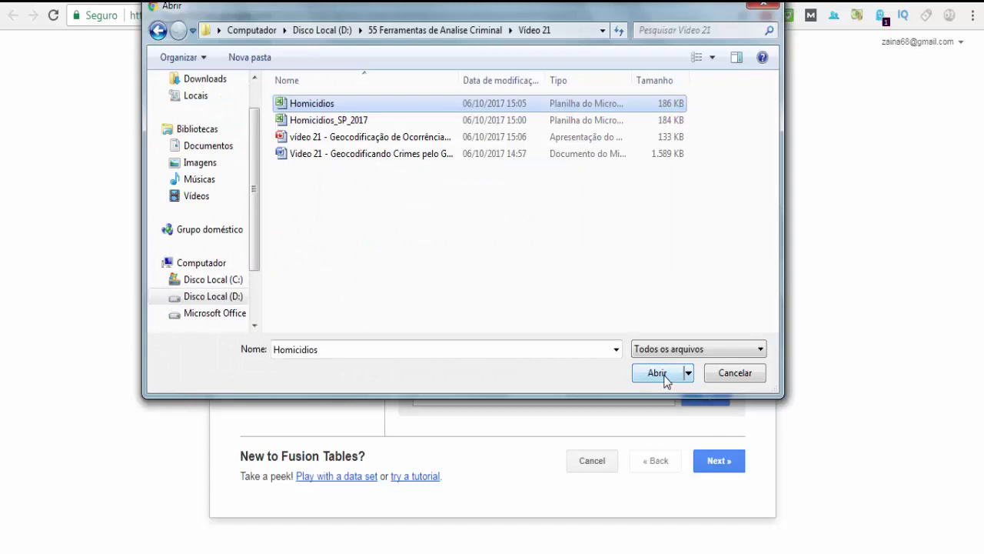
left_click(658, 373)
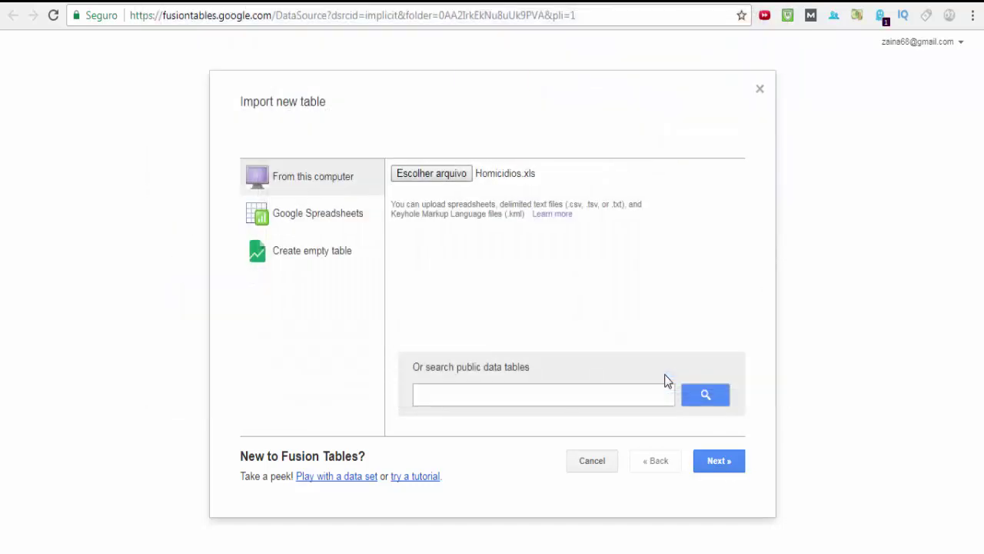
left_click(723, 462)
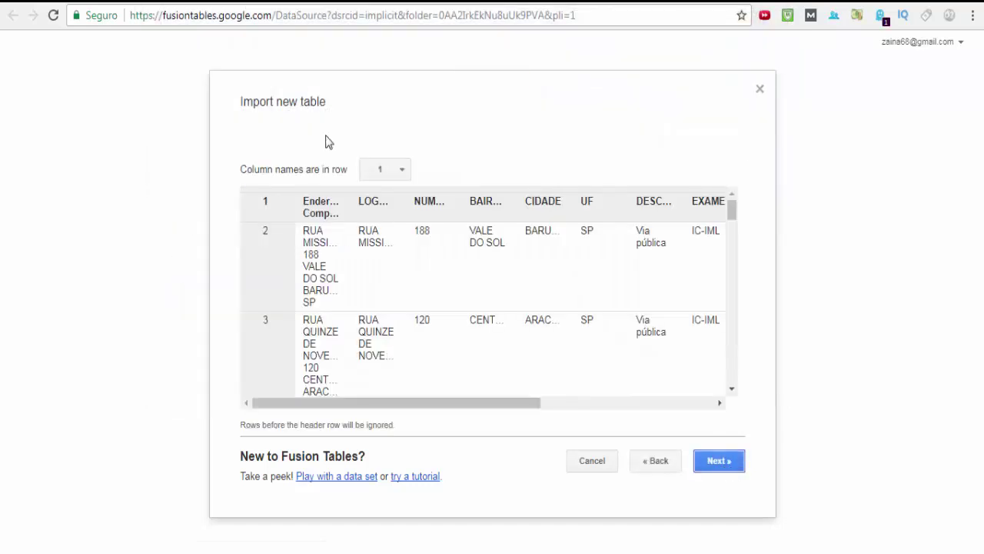
left_click(703, 464)
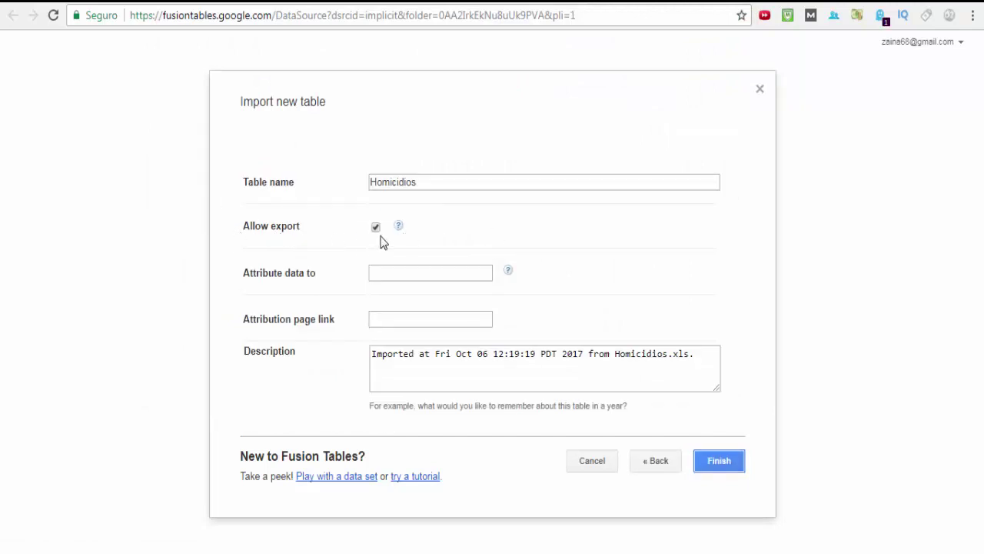
left_click(718, 462)
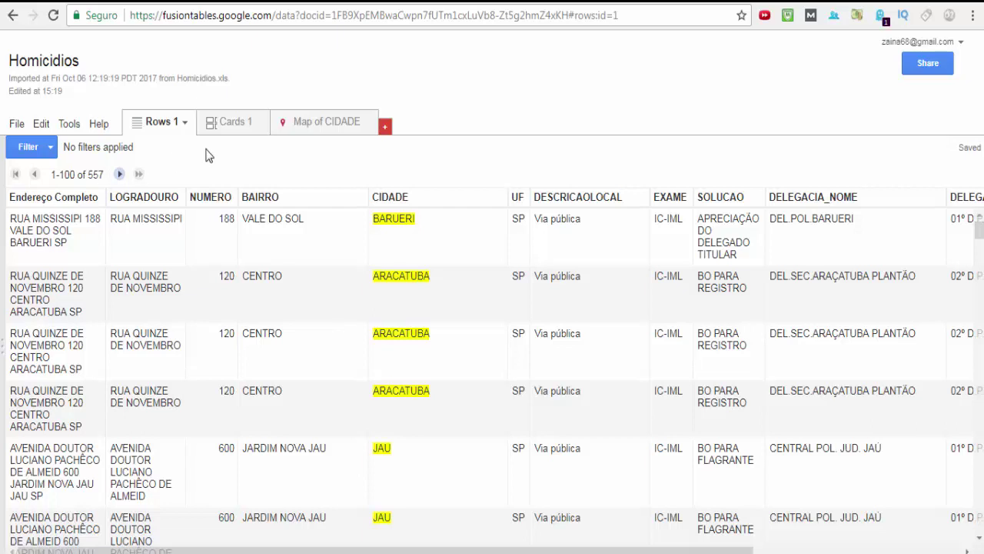
Open the map of CIDADE and keep CIDADE as the location column for the plotted points
left_click(358, 123)
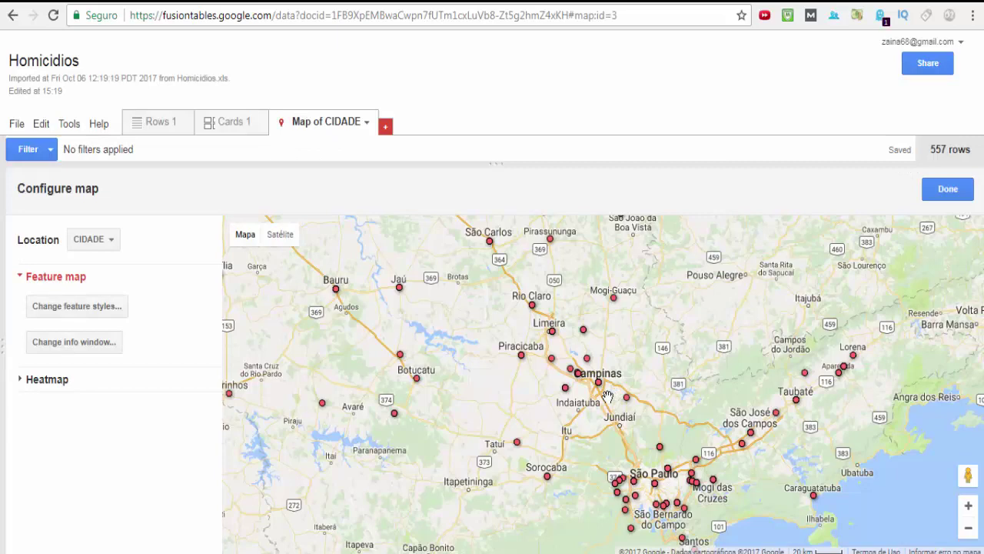
scroll(607, 396, "down", 1)
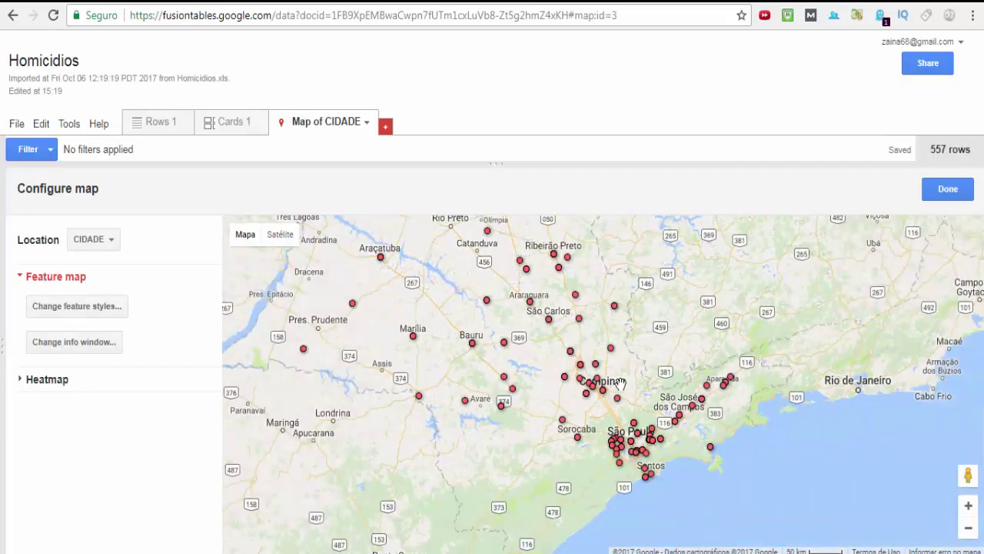
left_click(111, 239)
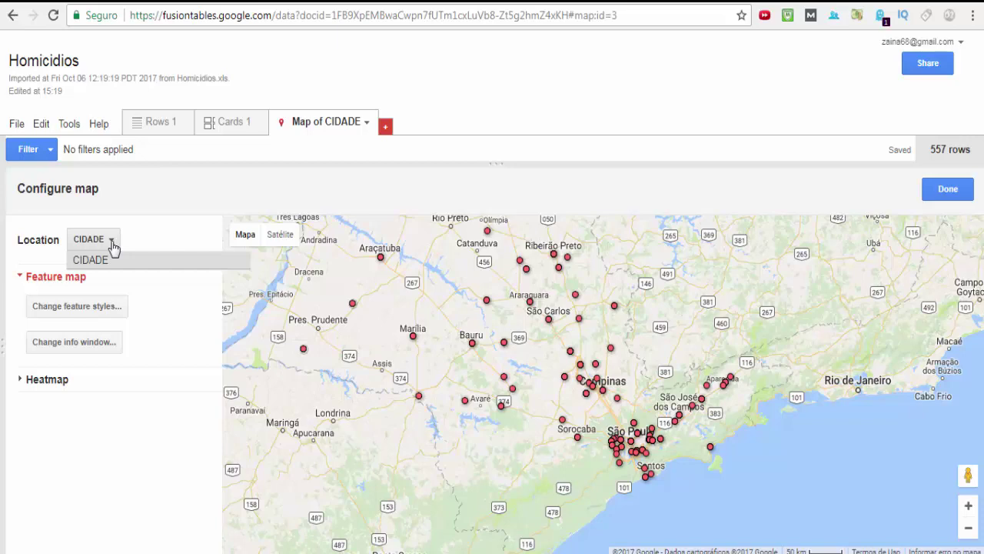
left_click(96, 260)
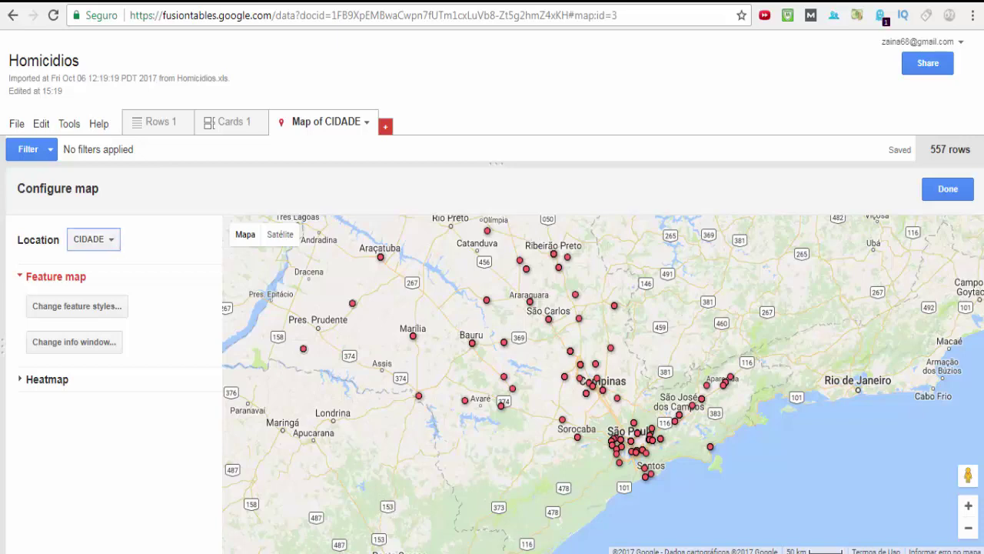
Switch to the homicide spreadsheet in Excel and fit the CIDADE column's width to its city names
left_click(332, 484)
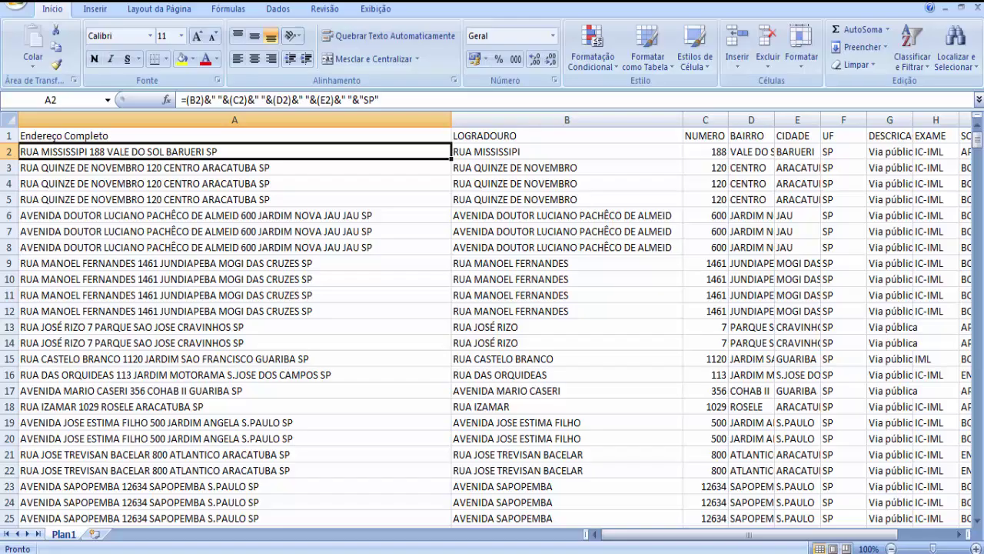
left_click(802, 136)
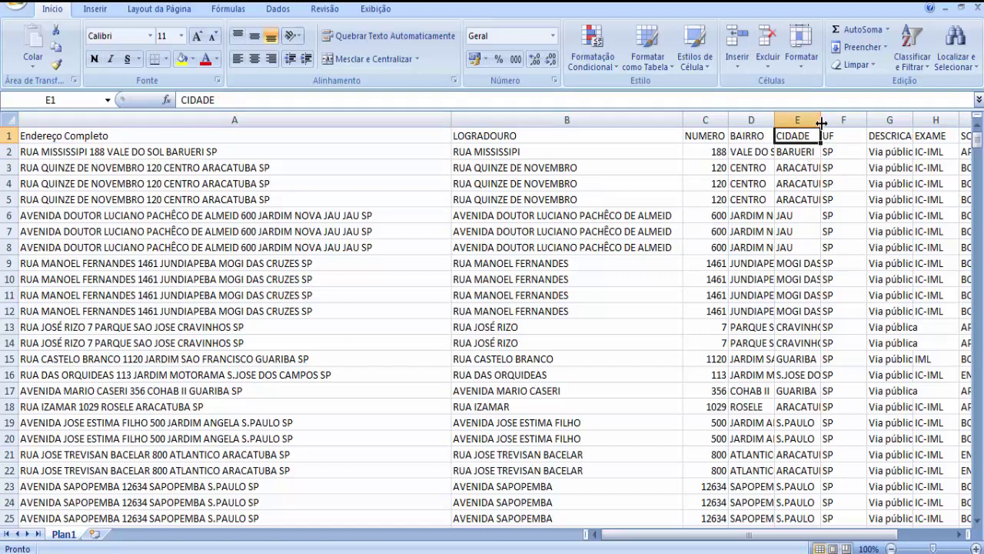
double_click(821, 123)
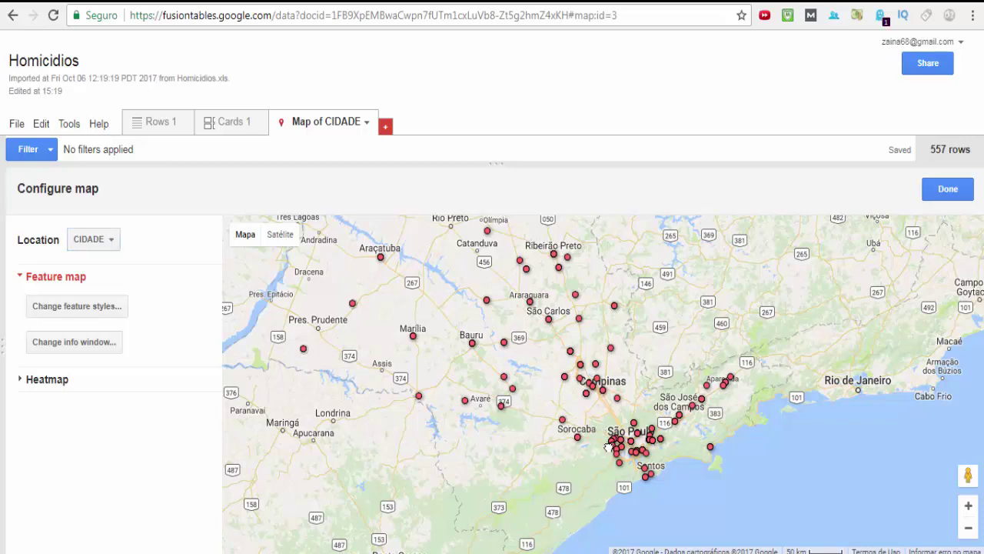
Switch back to Fusion Tables and examine how the city-based points are placed around São Paulo, Sorocaba and Campinas
scroll(609, 444, "up", 1)
scroll(637, 446, "up", 1)
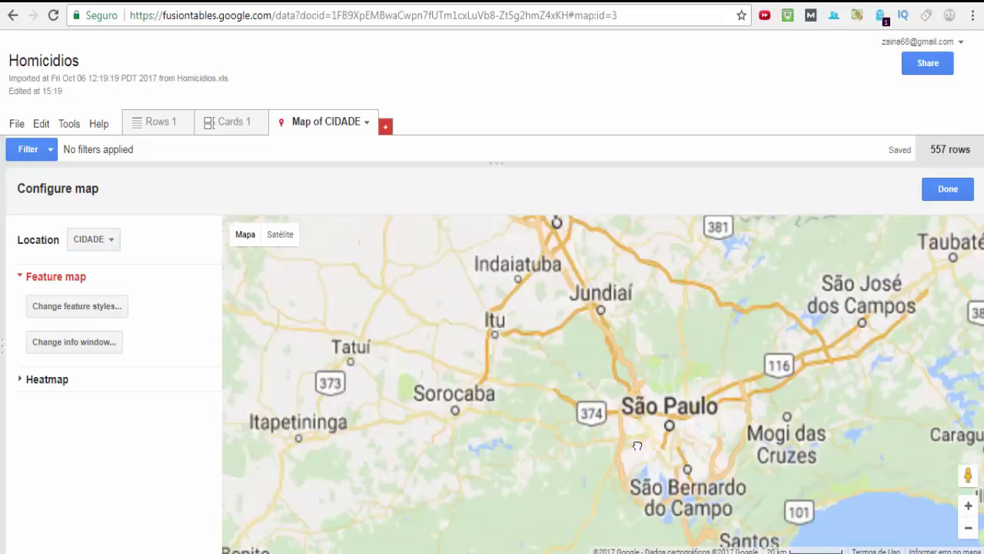
scroll(521, 416, "up", 1)
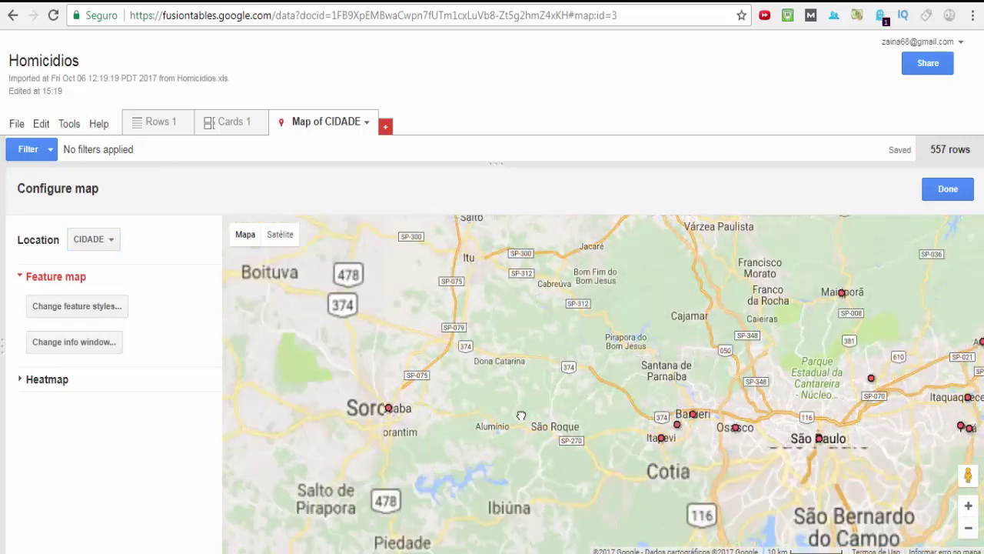
left_click_drag(514, 440, 544, 469)
left_click_drag(340, 304, 418, 444)
left_click_drag(520, 356, 462, 374)
scroll(527, 357, "down", 1)
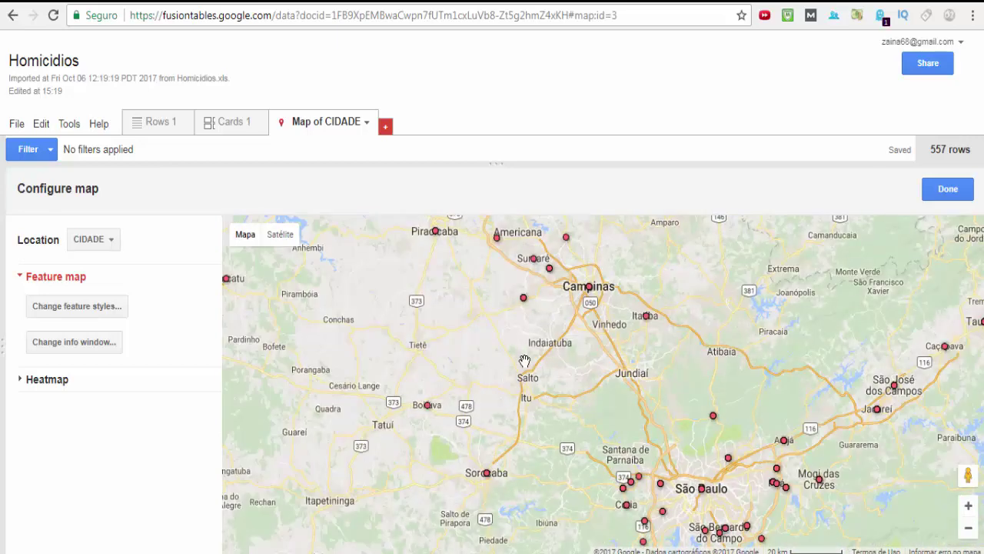
left_click_drag(550, 358, 477, 338)
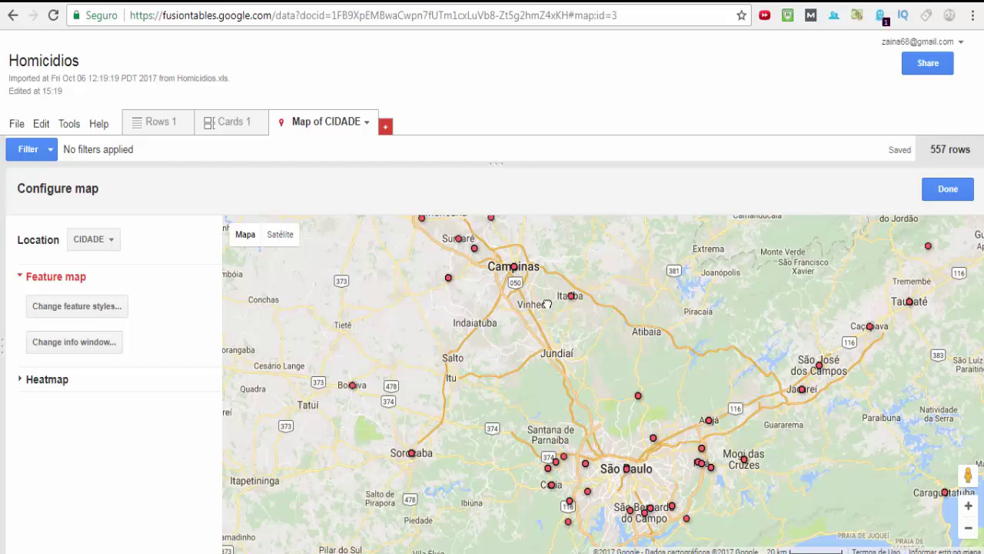
left_click_drag(561, 292, 606, 335)
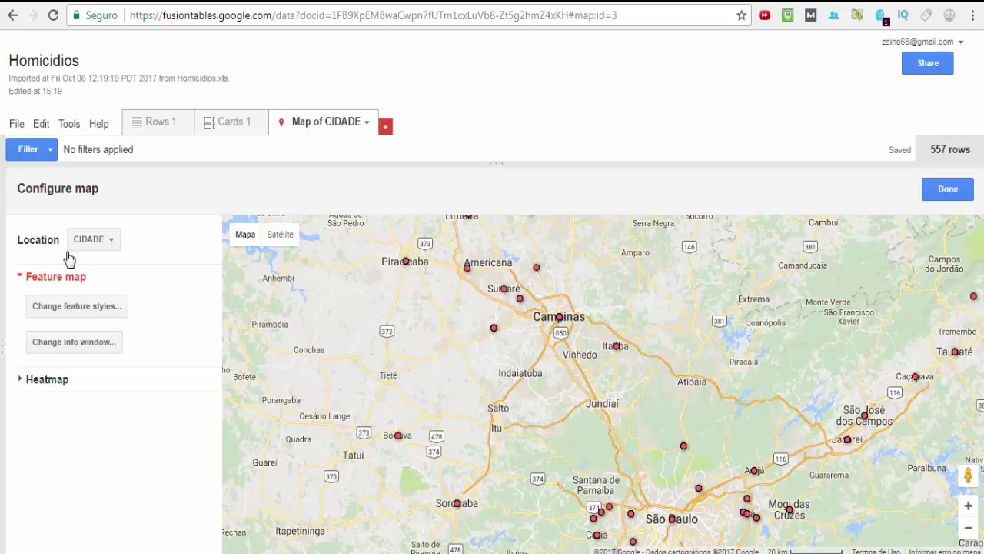
Change the Endereço Completo column's type from the table's column settings to Location and save the change
left_click(42, 127)
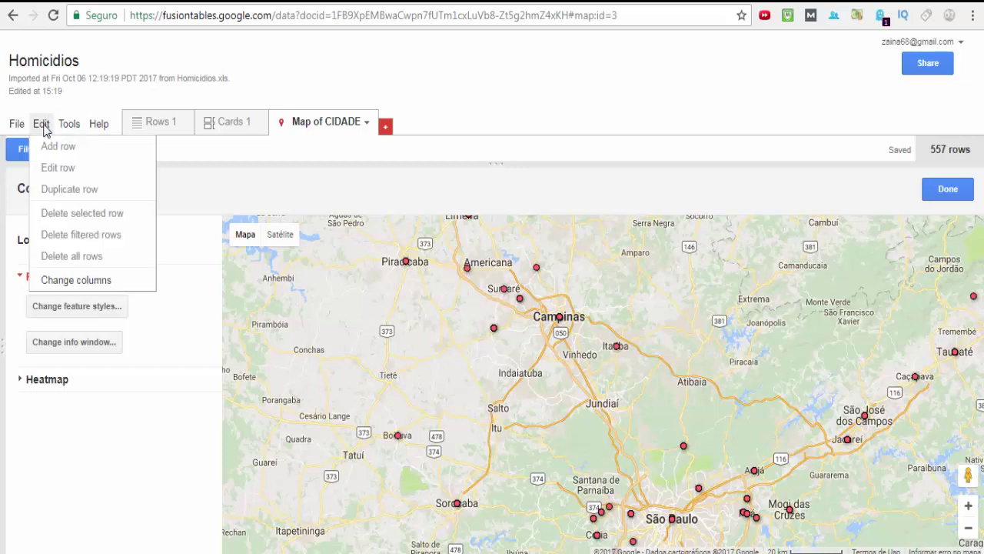
left_click(101, 300)
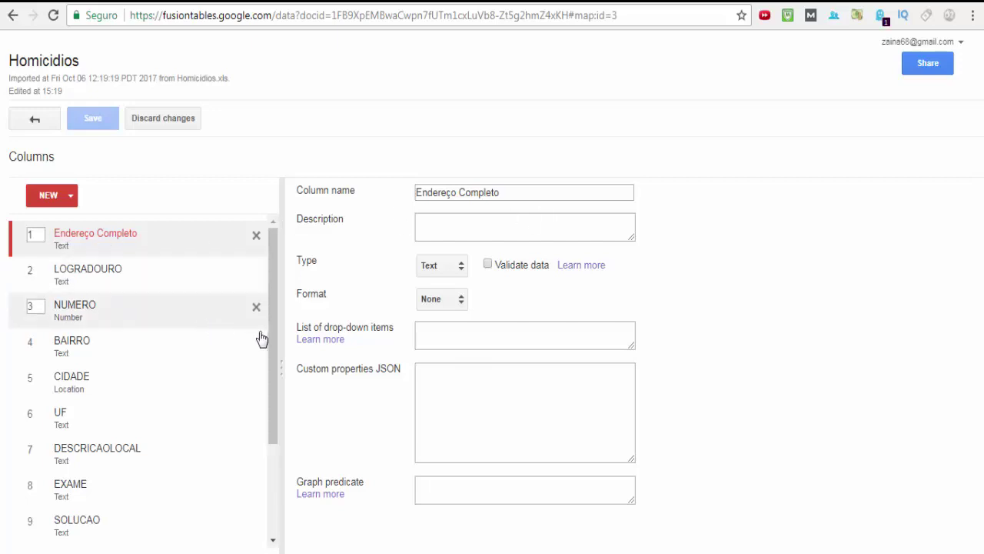
scroll(237, 335, "down", 3)
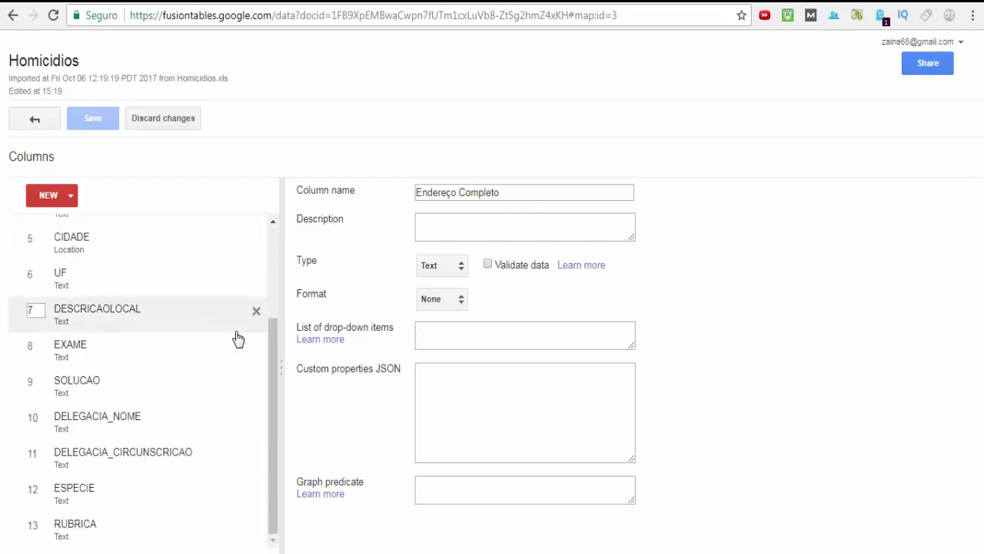
scroll(237, 338, "up", 3)
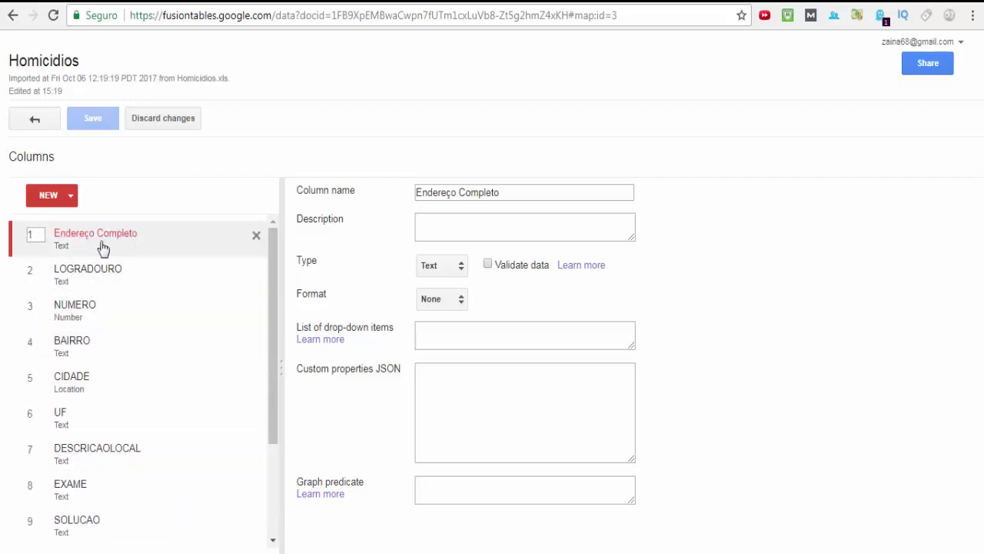
left_click(448, 270)
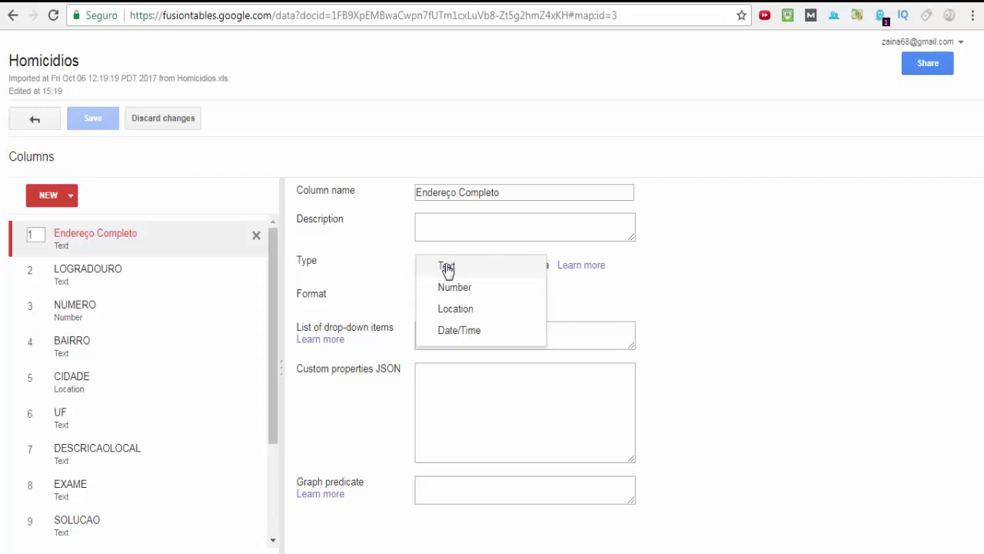
left_click(455, 309)
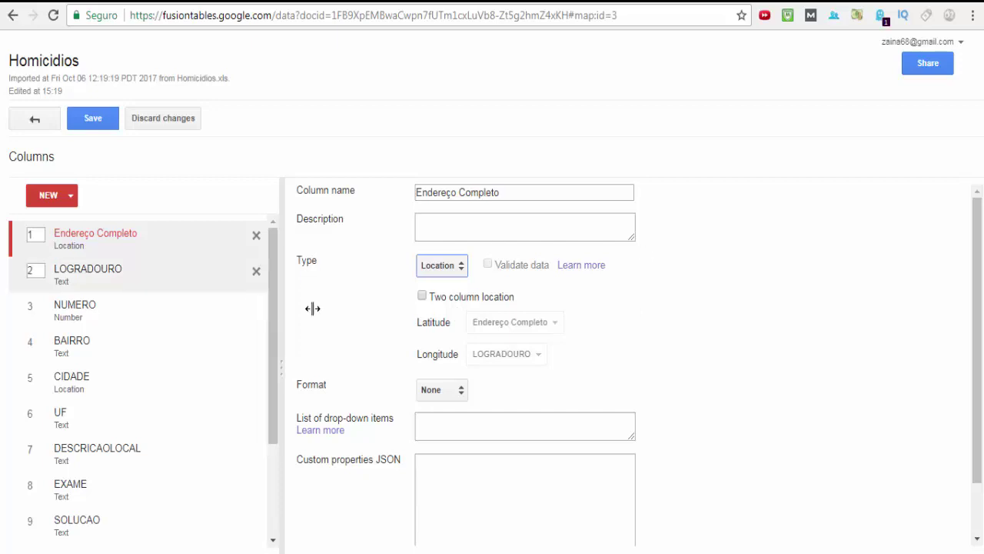
left_click(504, 192)
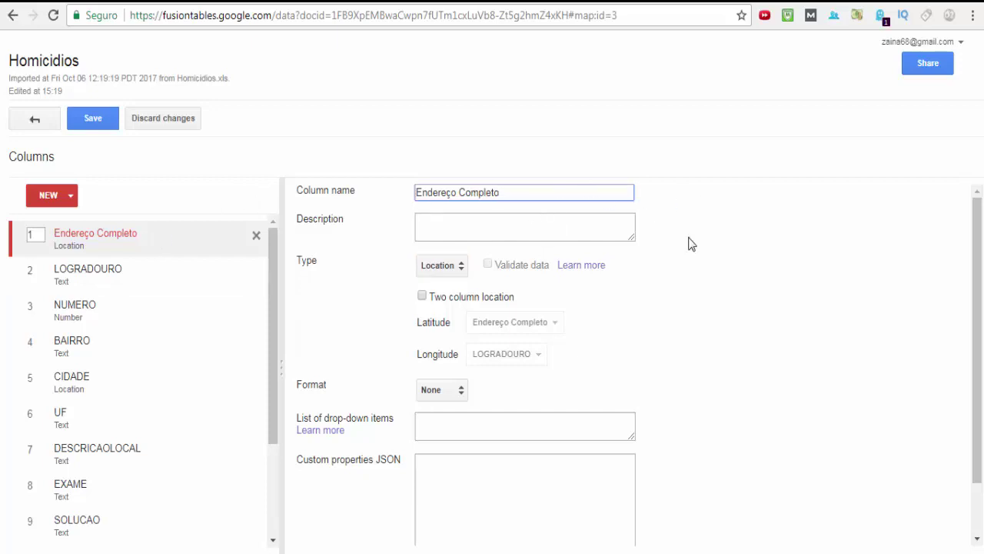
scroll(690, 244, "down", 1)
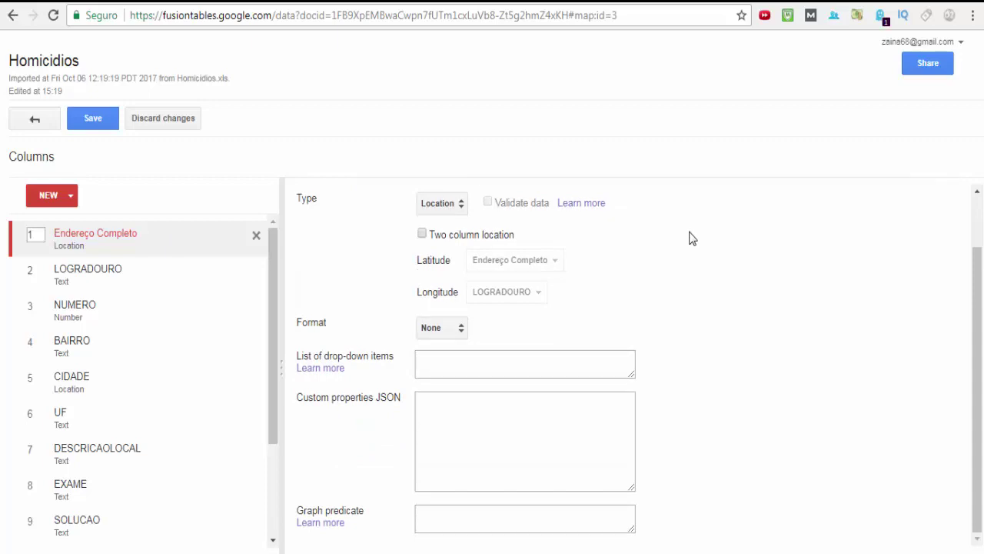
left_click(83, 125)
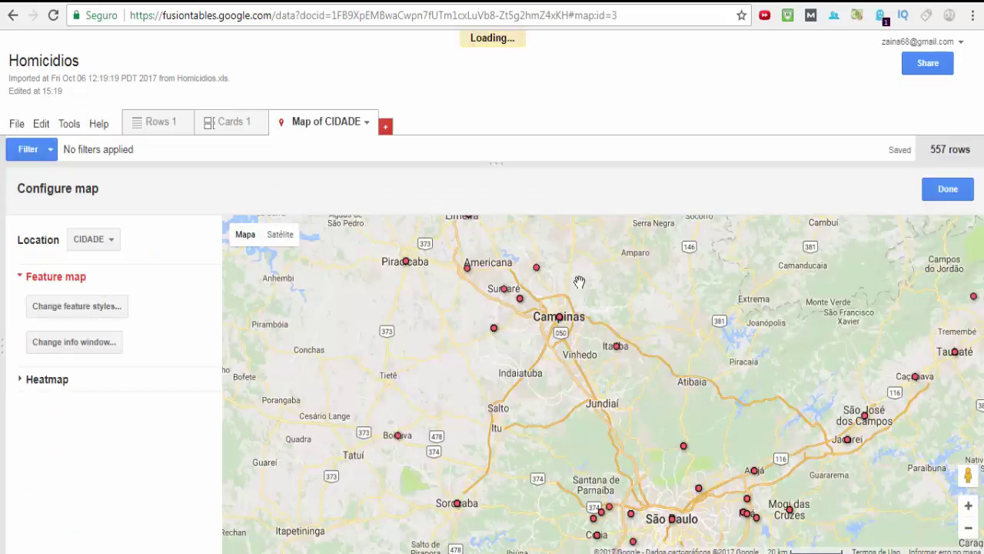
Set the map's location column to Endereço Completo so the full addresses are geocoded
left_click(114, 243)
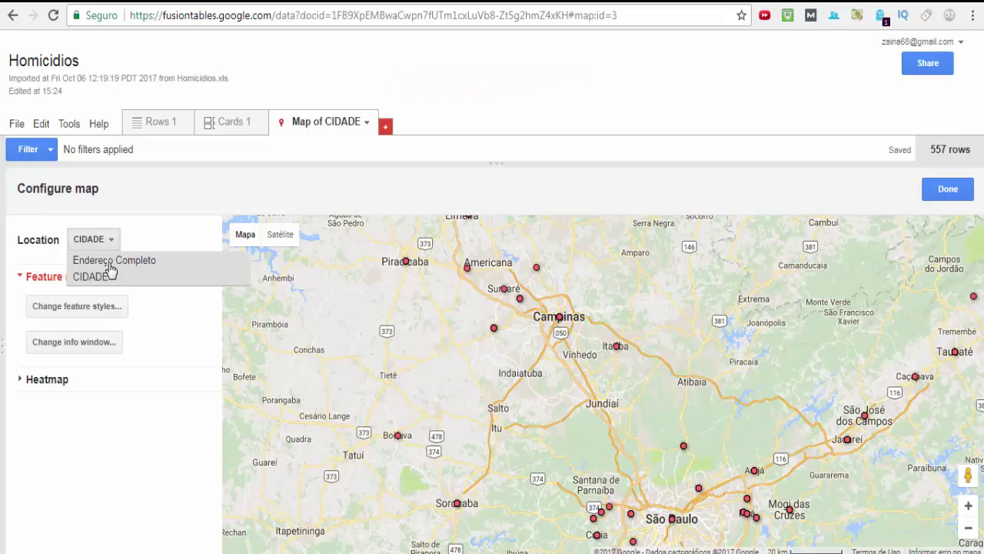
left_click(112, 266)
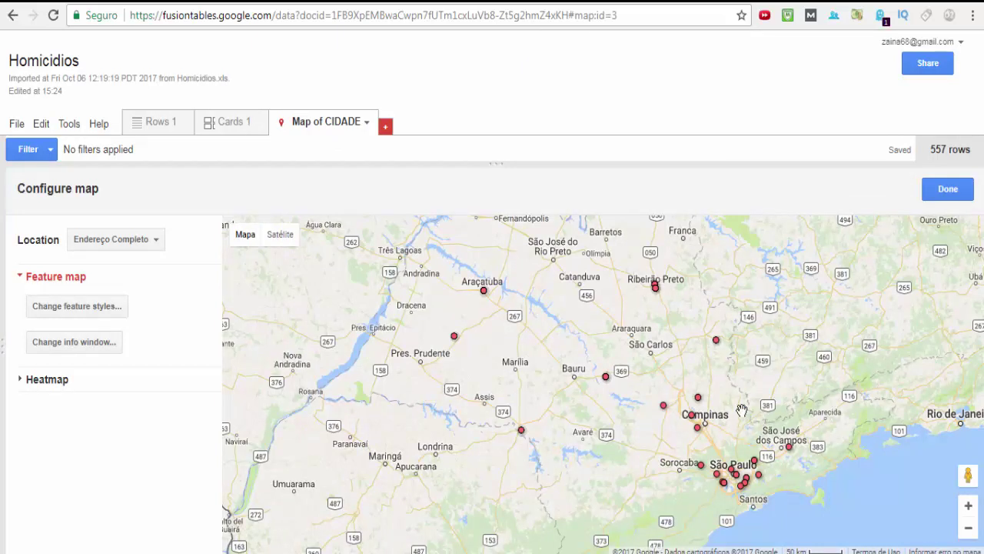
Examine the distribution of the address-based points across the São Paulo metropolitan area, from Guarulhos to São Bernardo do Campo
left_click_drag(743, 410, 605, 365)
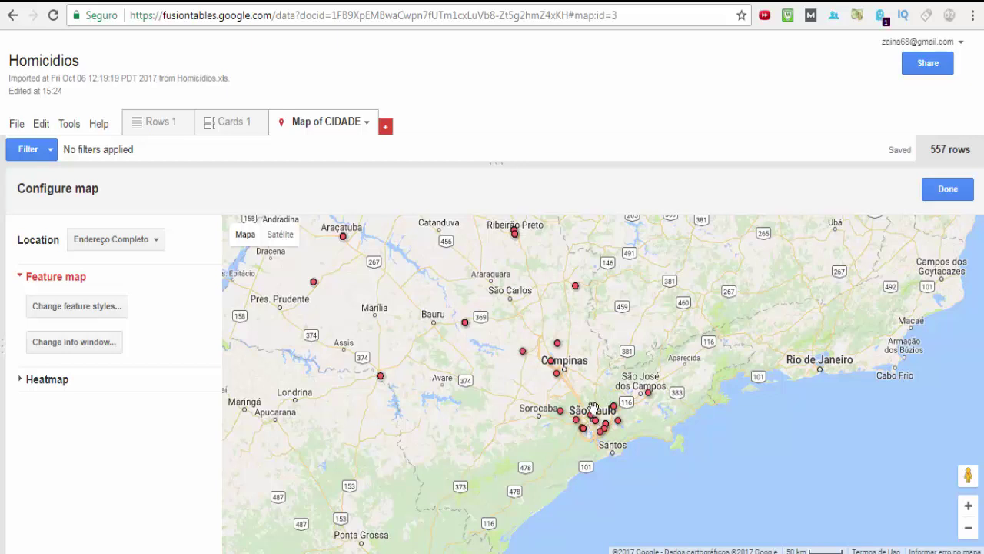
scroll(593, 407, "up", 1)
scroll(593, 407, "up", 1)
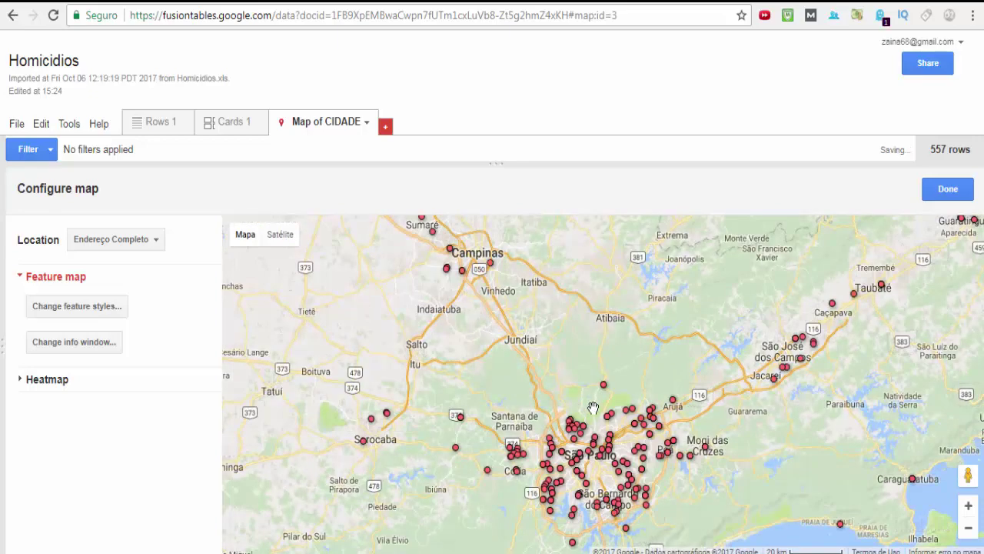
left_click_drag(649, 417, 647, 409)
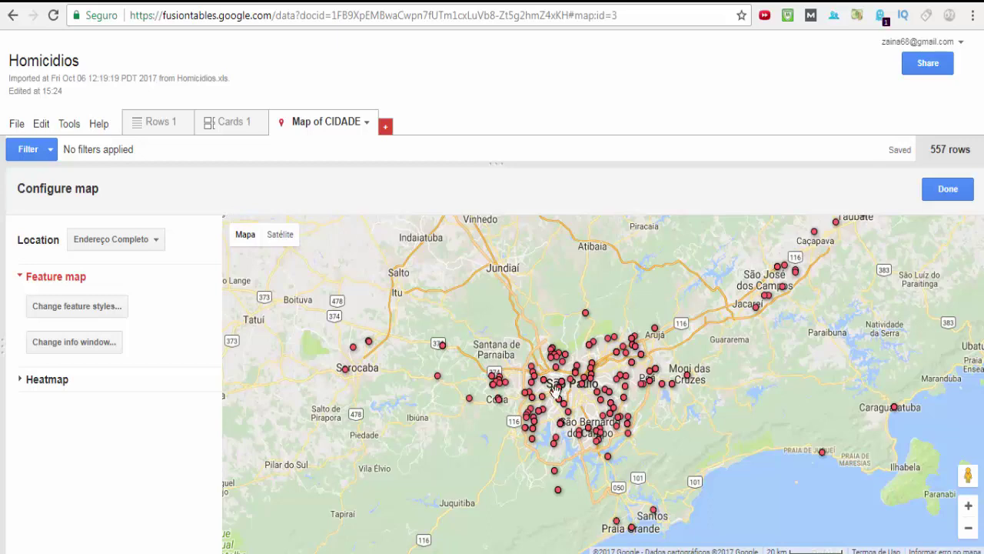
scroll(556, 390, "up", 1)
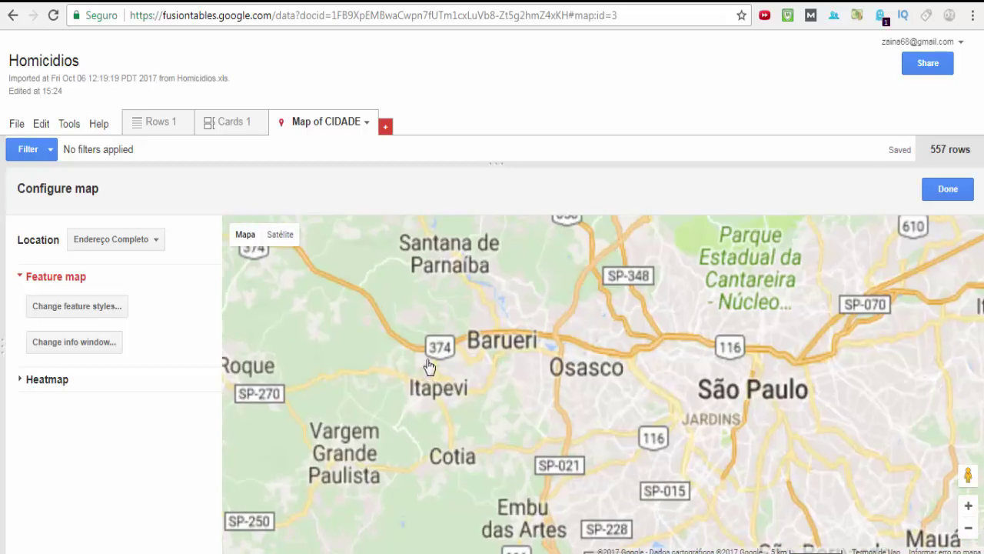
scroll(428, 359, "up", 1)
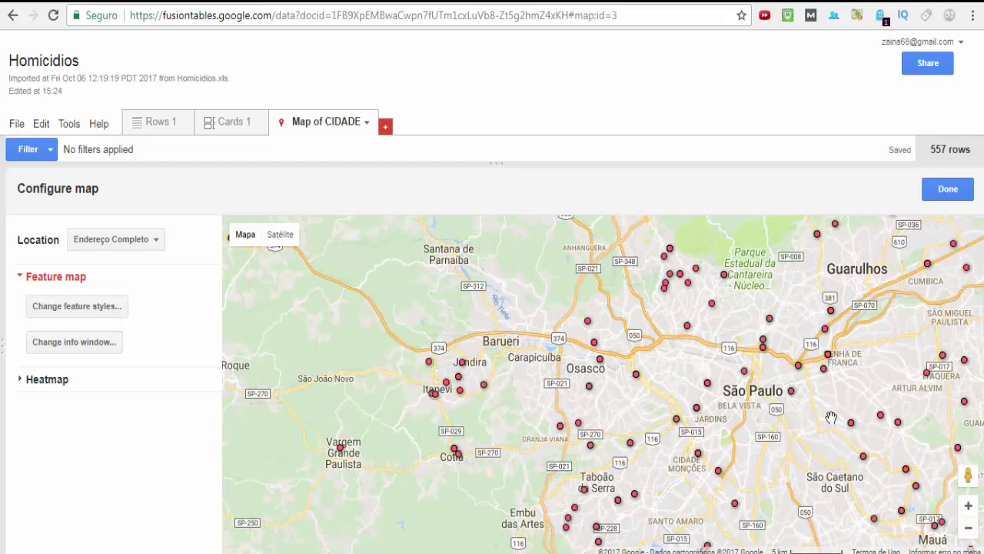
left_click_drag(830, 419, 625, 376)
left_click_drag(636, 463, 644, 349)
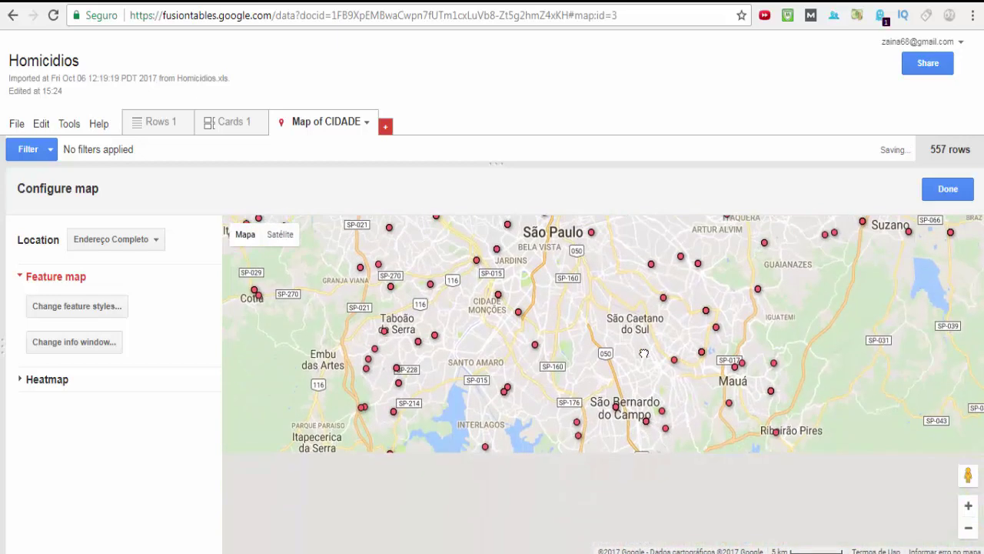
left_click_drag(505, 336, 524, 465)
left_click_drag(659, 335, 630, 445)
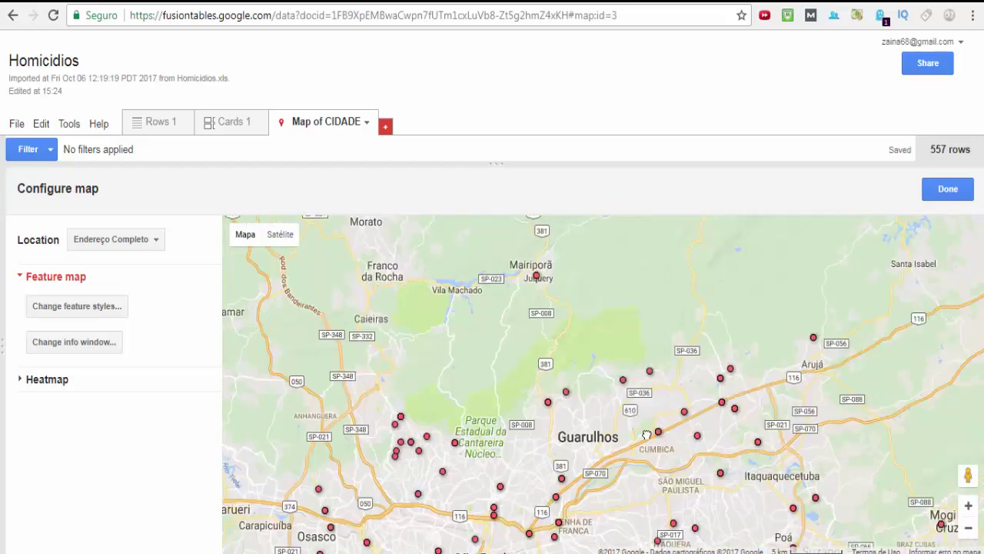
left_click_drag(419, 460, 488, 348)
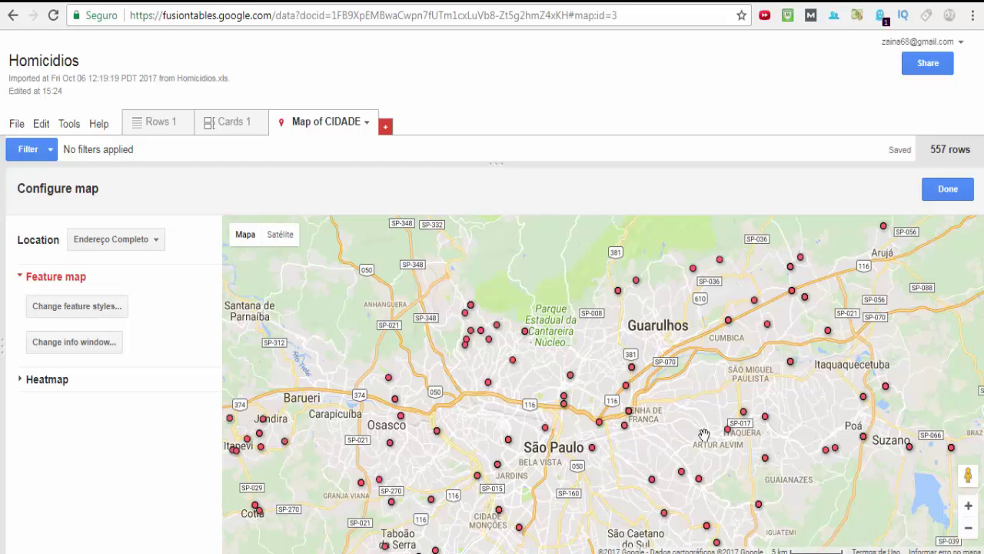
scroll(630, 392, "down", 1)
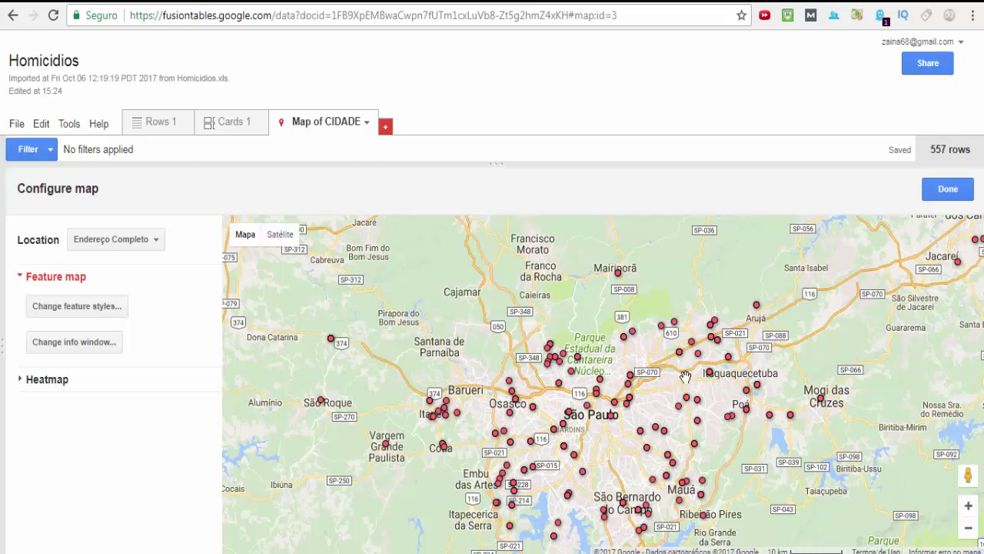
left_click_drag(836, 325, 851, 289)
left_click_drag(530, 462, 545, 426)
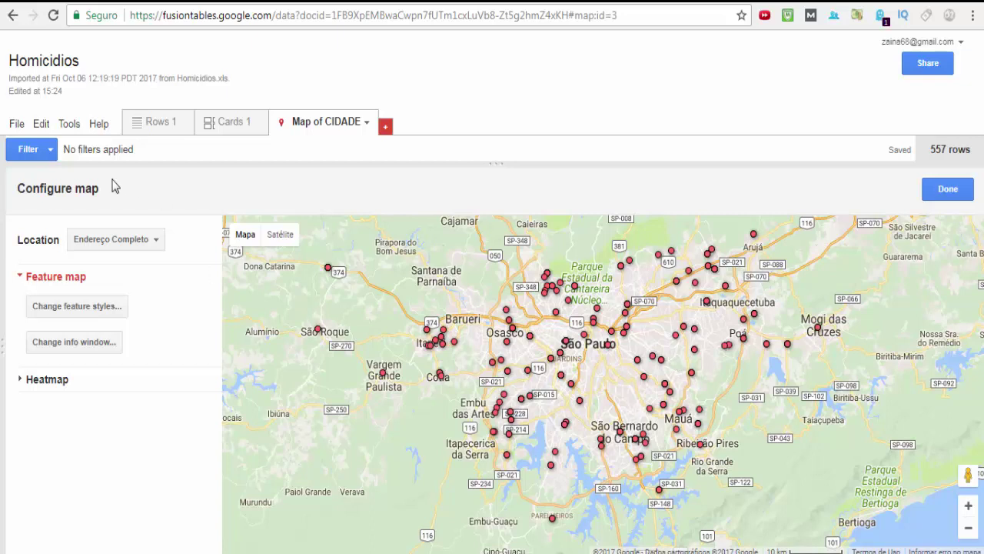
Add a CIDADE filter, restrict the map to GUARULHOS to view its points, and clear that city again
left_click(49, 151)
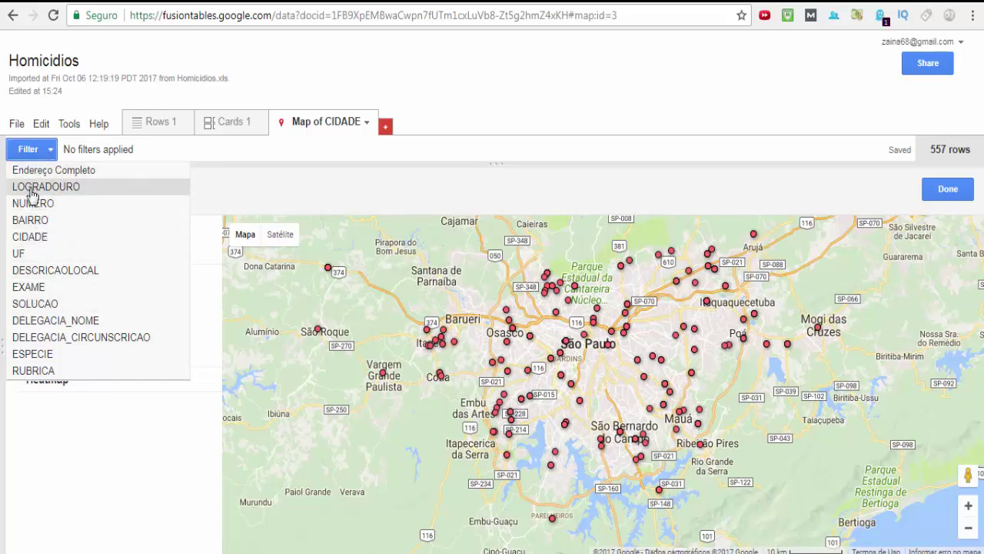
left_click(29, 236)
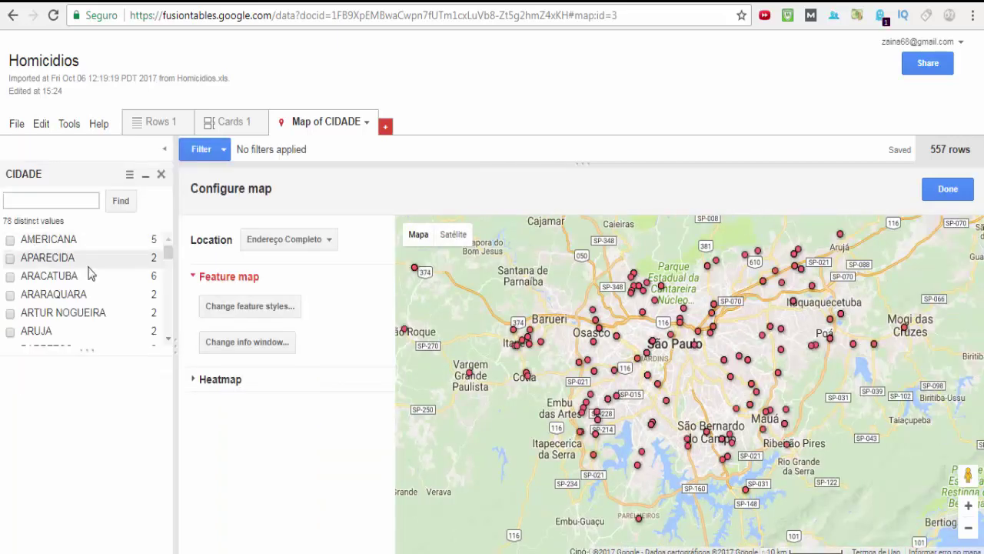
scroll(122, 282, "down", 1)
scroll(121, 282, "down", 3)
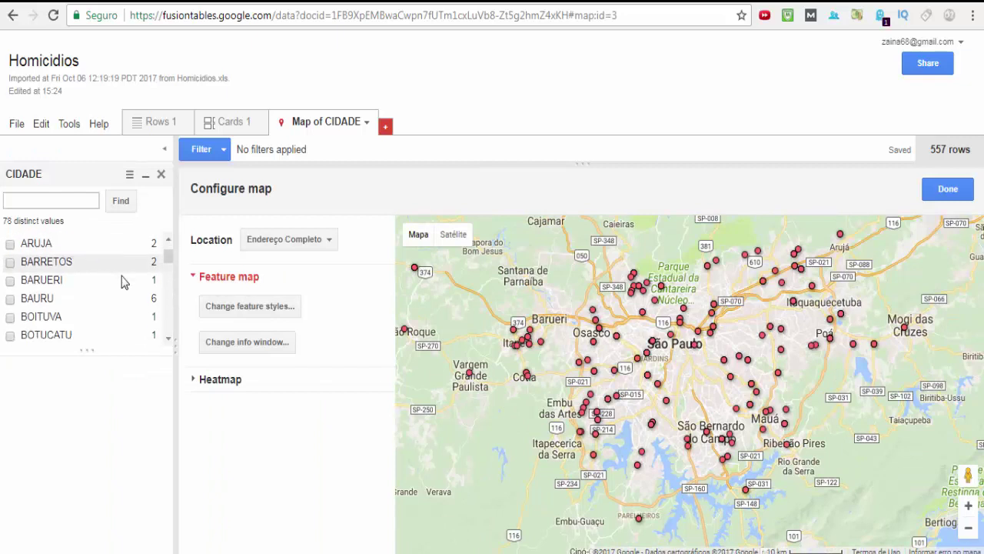
scroll(121, 281, "down", 3)
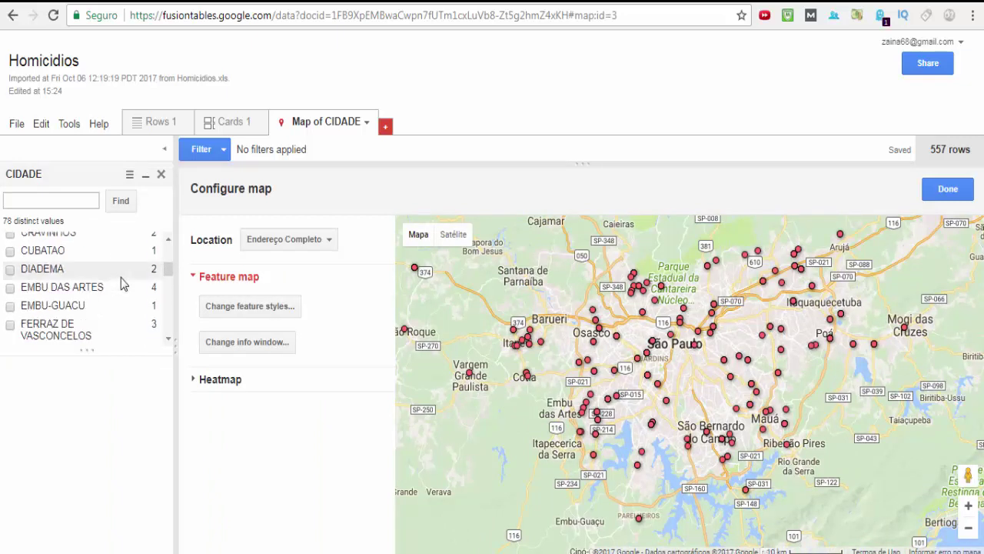
scroll(77, 300, "down", 2)
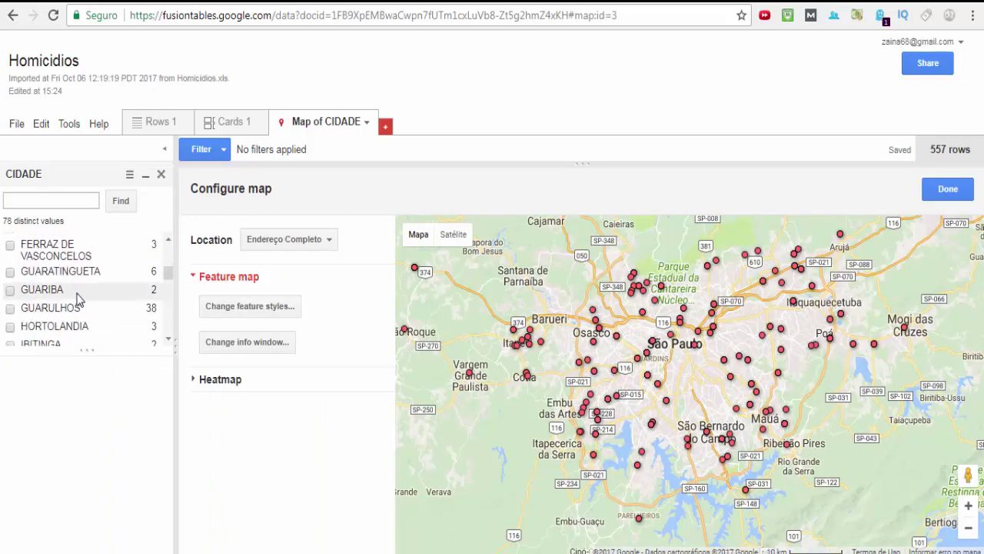
left_click(10, 309)
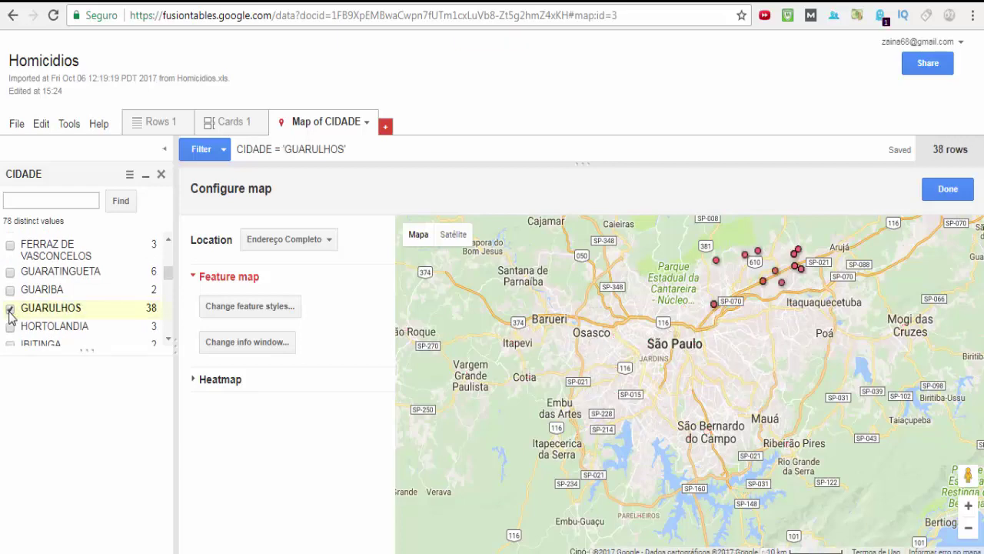
left_click_drag(681, 310, 630, 406)
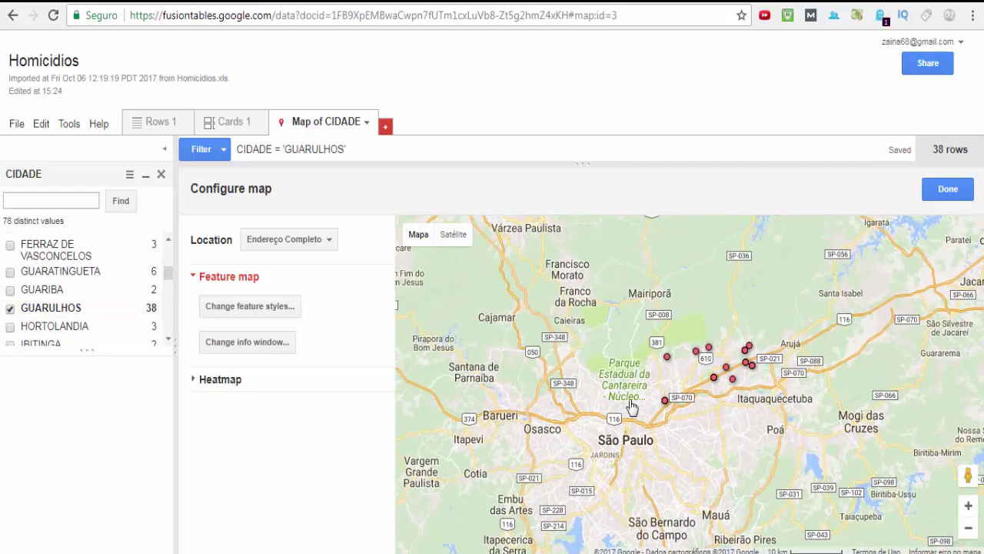
scroll(630, 405, "up", 1)
scroll(630, 407, "down", 1)
left_click(10, 309)
Filter the map to S.BERNARDO DO CAMPO, inspect where its points lie, and remove that city selection
scroll(21, 284, "down", 6)
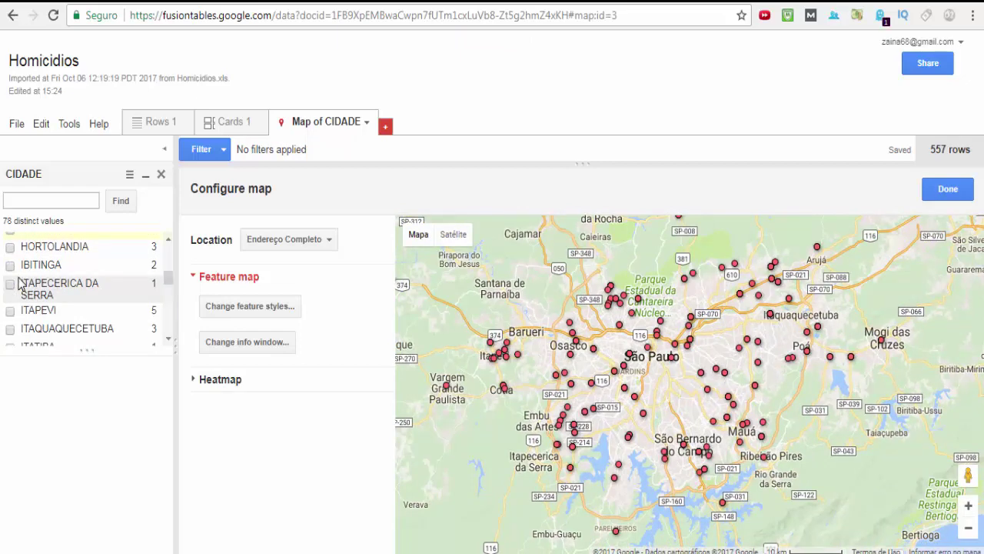
scroll(21, 285, "down", 3)
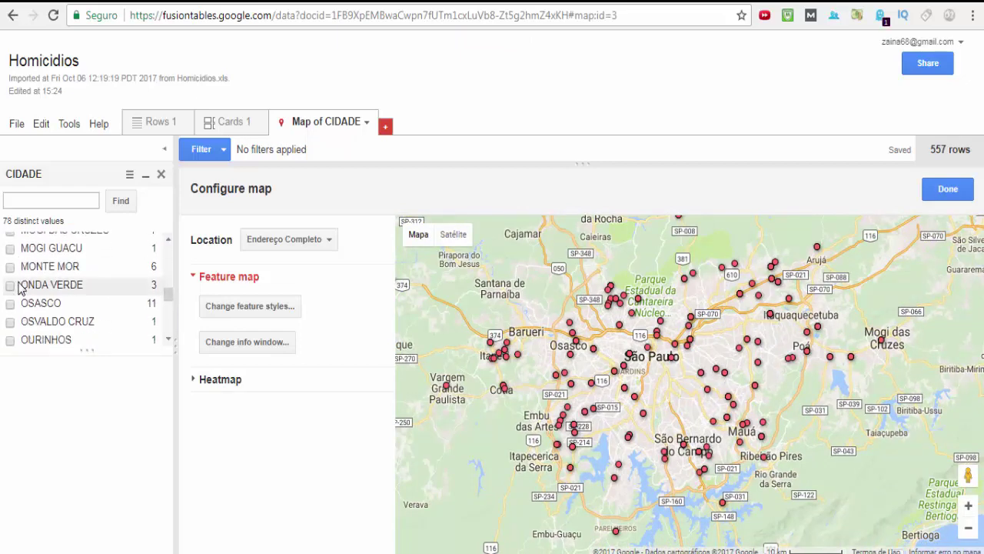
scroll(21, 286, "down", 8)
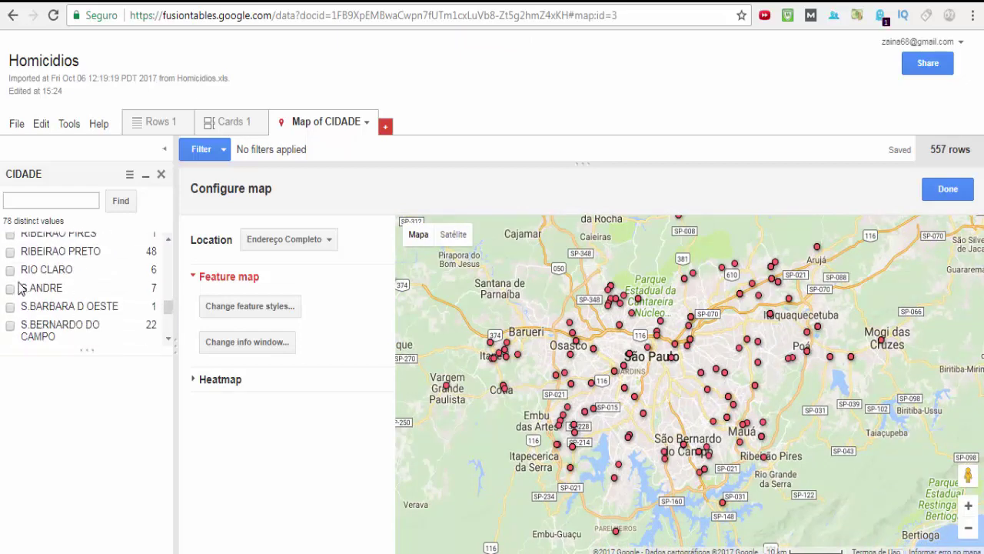
scroll(7, 304, "down", 2)
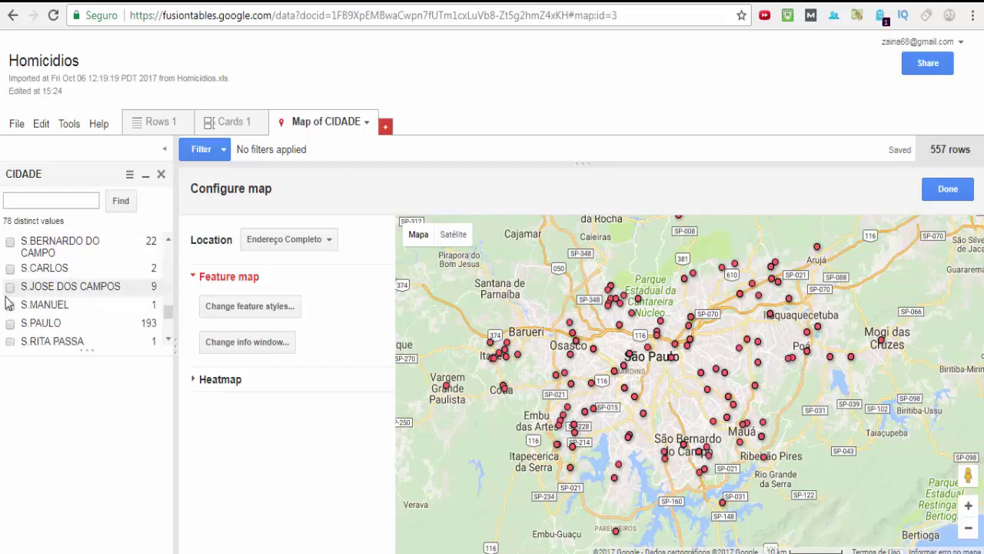
left_click(10, 244)
left_click_drag(691, 413, 654, 318)
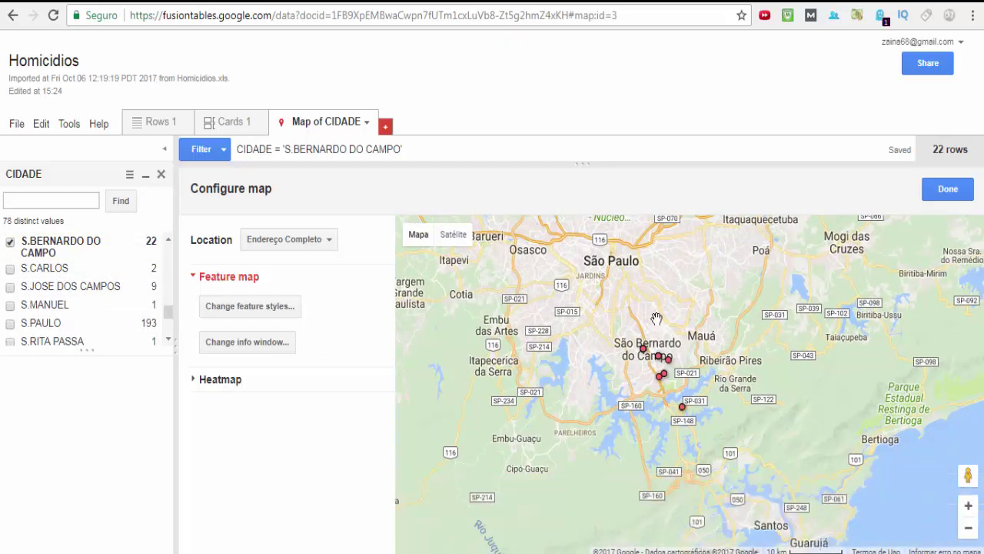
left_click(11, 244)
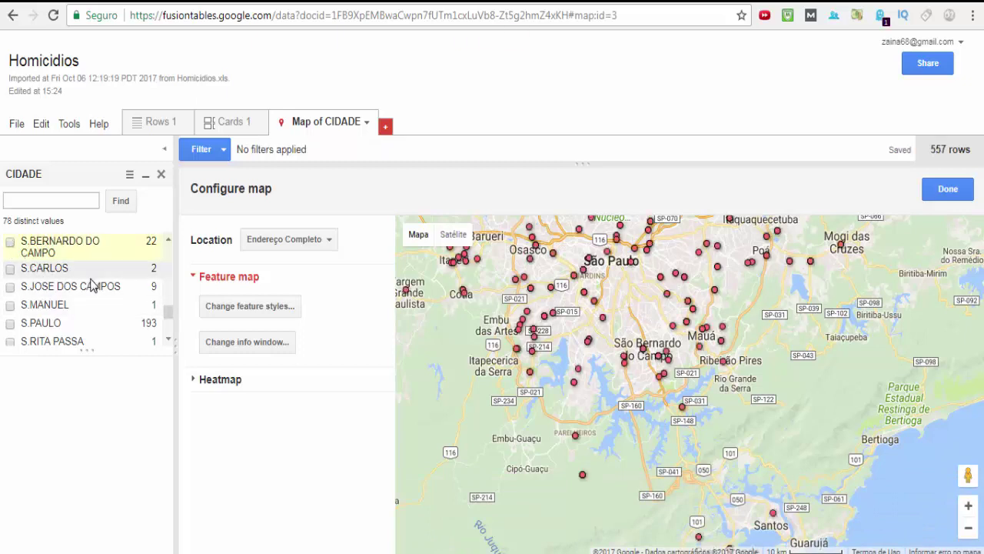
Restrict the mapped occurrences to the city S.PAULO in the CIDADE filter
scroll(138, 307, "down", 2)
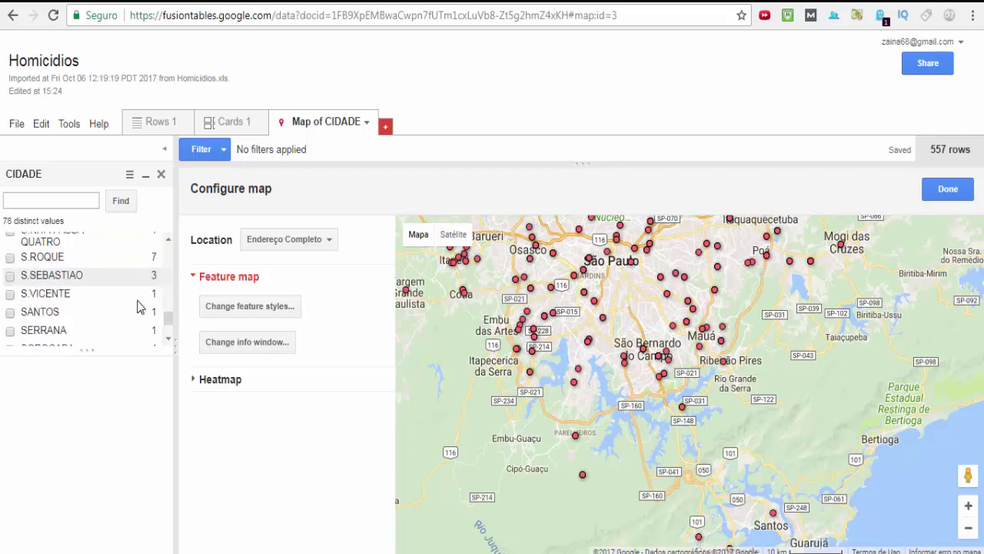
scroll(138, 307, "down", 1)
scroll(138, 305, "up", 3)
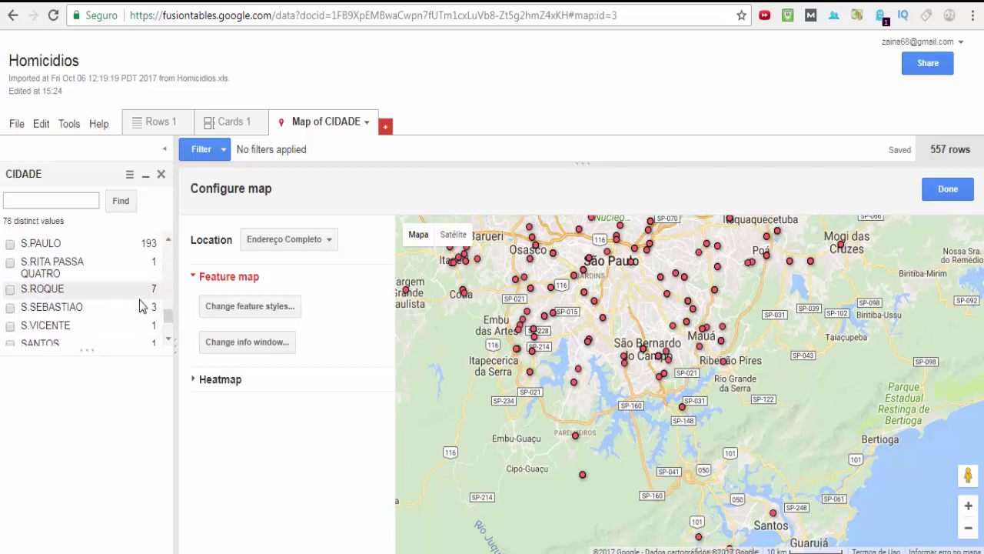
left_click(11, 244)
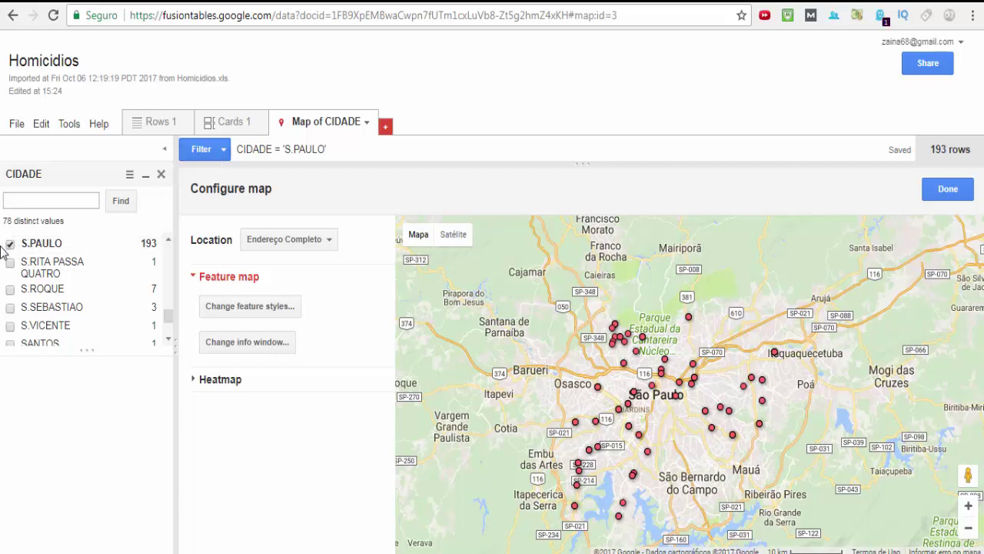
Add a BAIRRO filter alongside the city filter so the São Paulo occurrences can be narrowed by neighbourhood
left_click(204, 154)
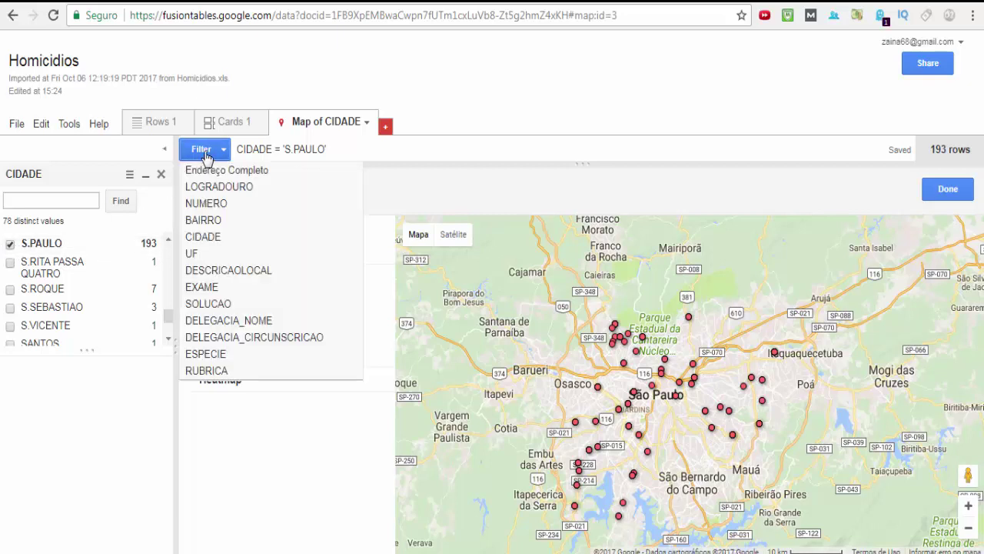
left_click(204, 221)
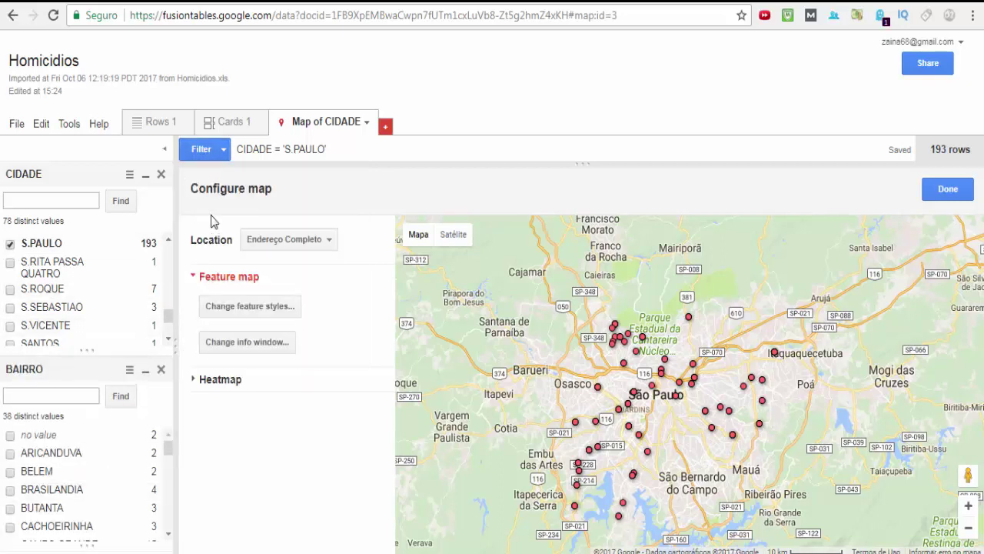
left_click(223, 156)
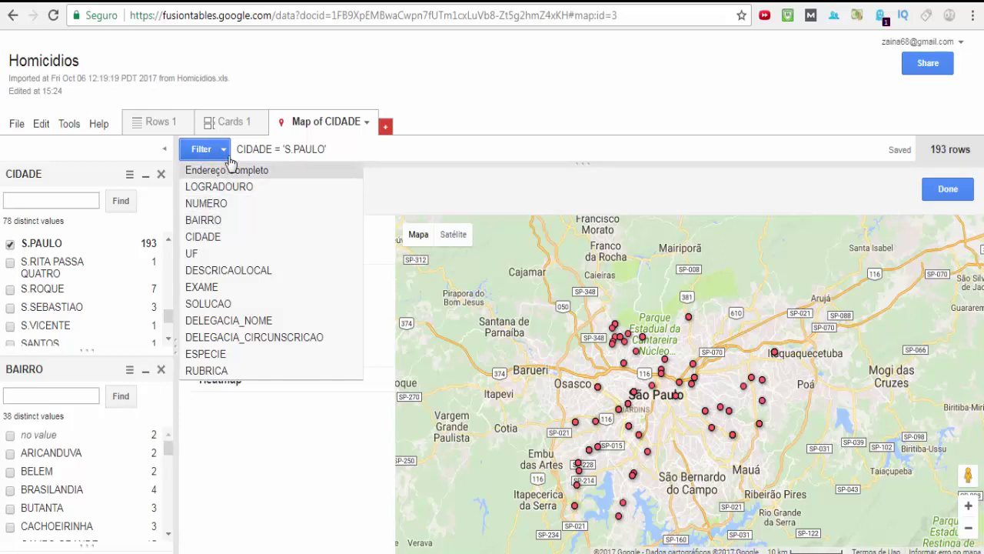
left_click(223, 156)
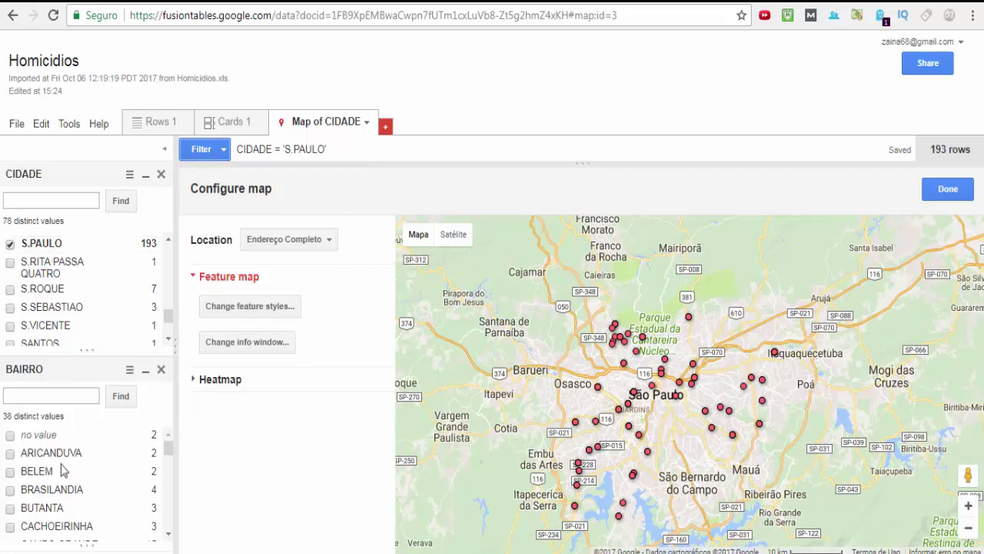
Filter the São Paulo points to the neighbourhood CAMPO LIMPO and clear that selection after viewing them
scroll(65, 475, "down", 2)
scroll(65, 475, "down", 2)
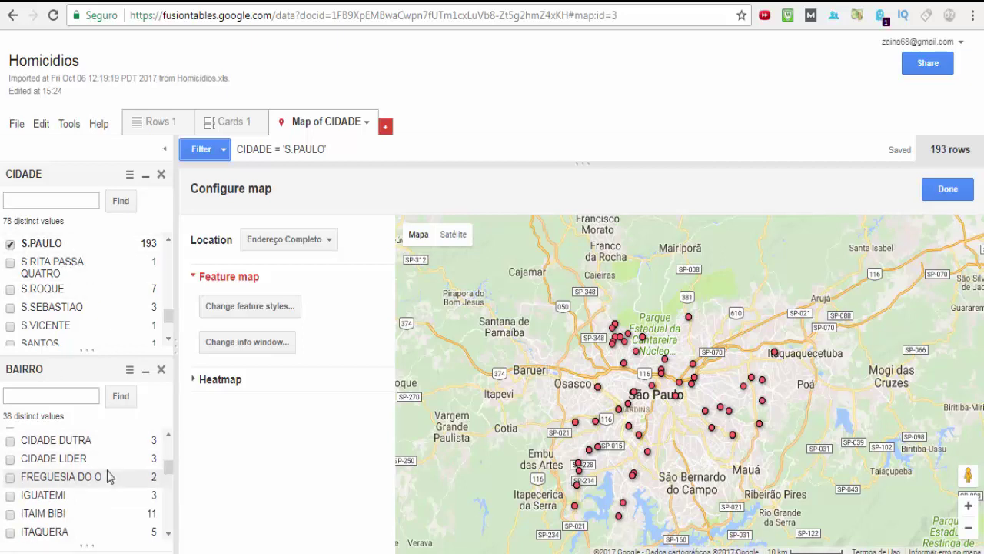
scroll(108, 477, "up", 2)
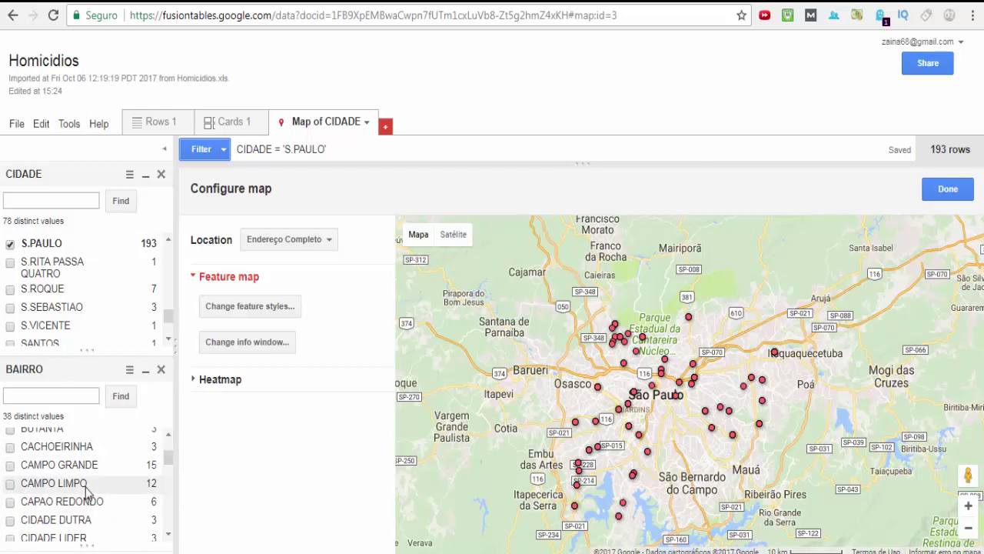
left_click(11, 484)
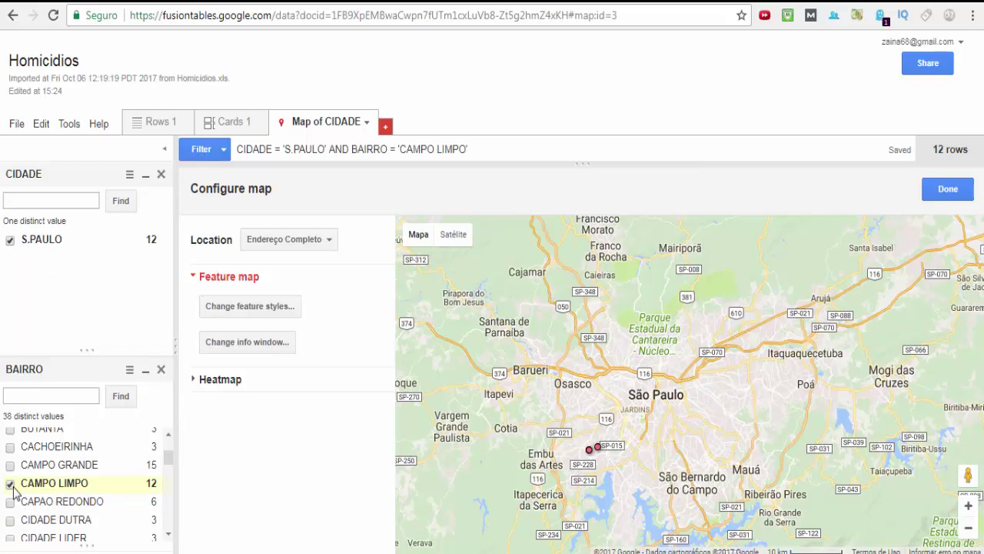
left_click(10, 484)
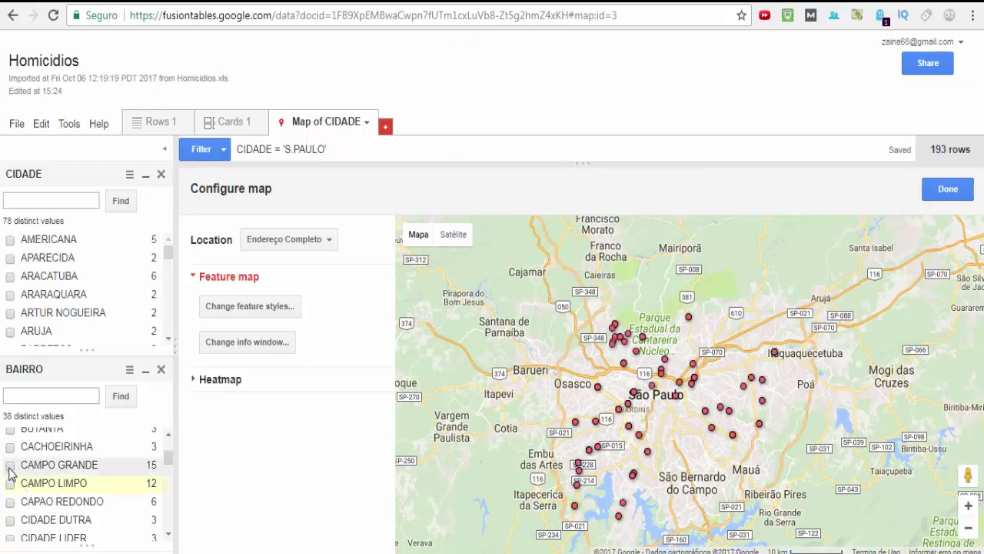
Show only the CAMPO GRANDE and only the CACHOEIRINHA neighbourhood in turn, clearing each selection
left_click(10, 466)
left_click(10, 467)
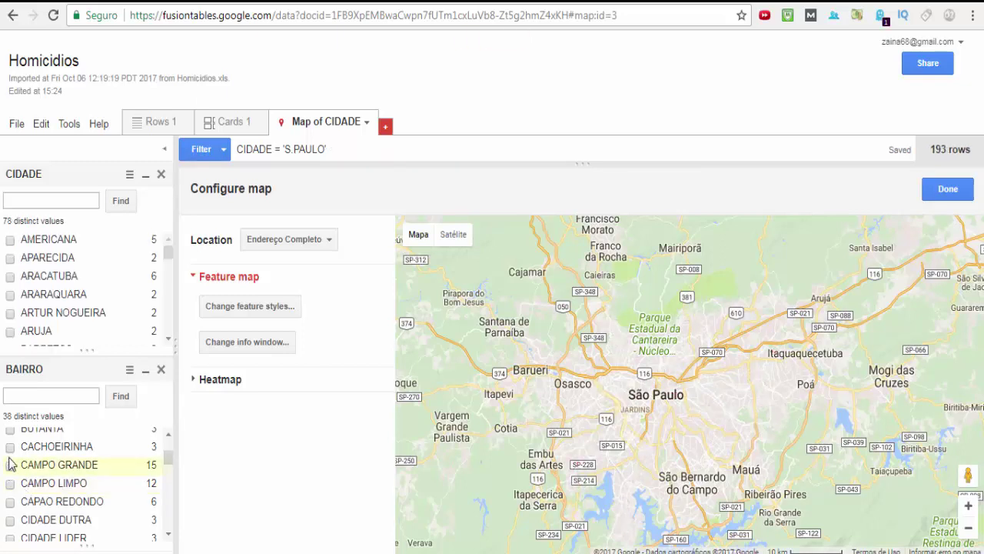
left_click(10, 448)
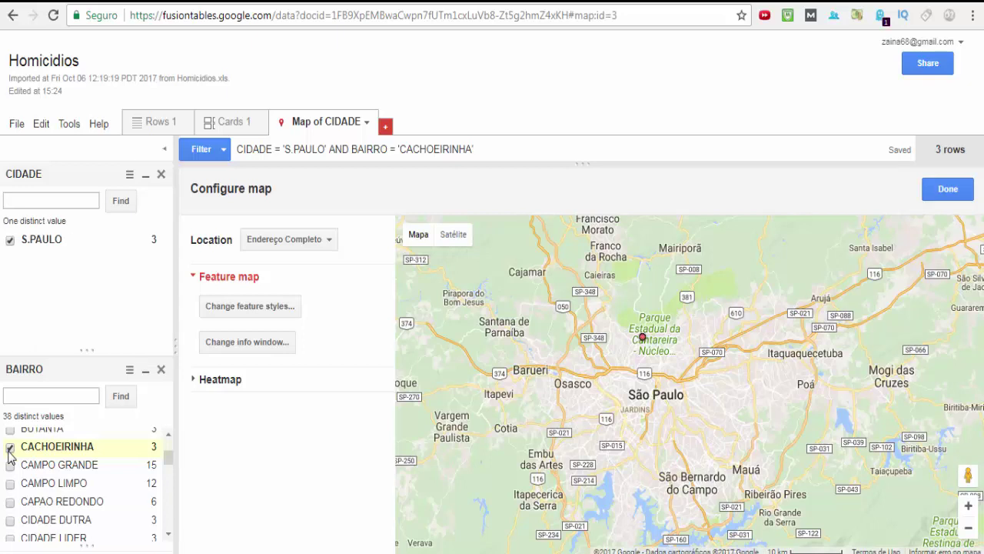
left_click(10, 449)
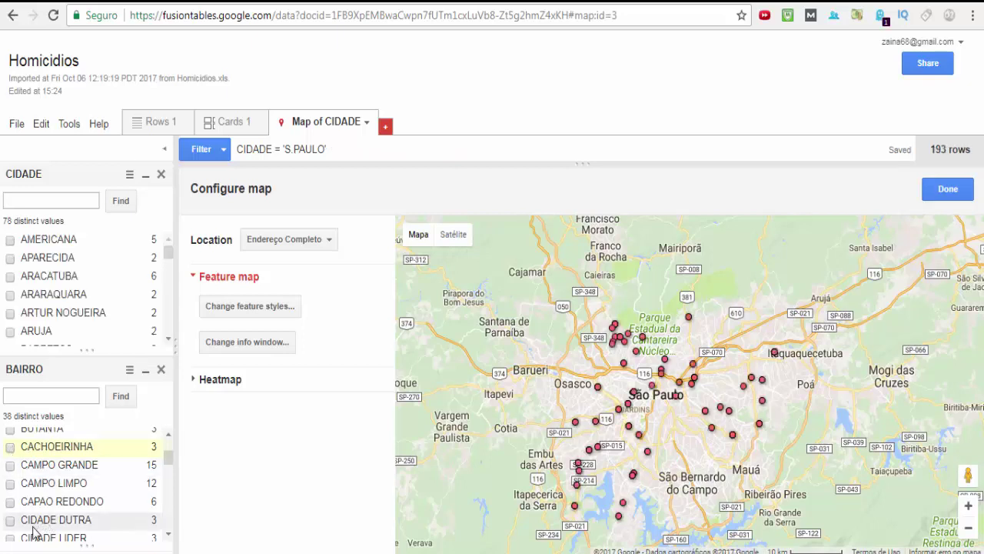
Narrow the São Paulo points to CIDADE DUTRA to view its occurrences and deselect the neighbourhood again
left_click(54, 520)
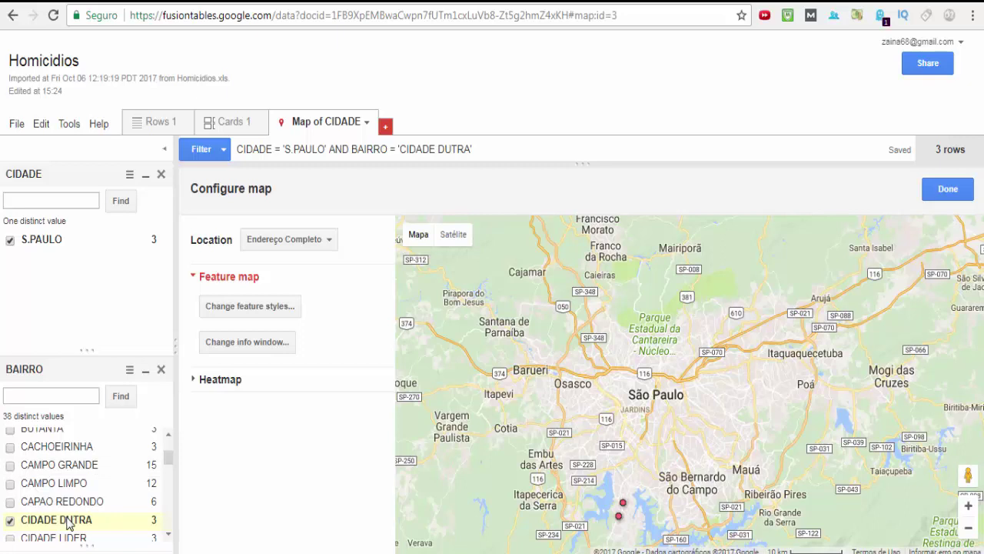
scroll(68, 523, "down", 2)
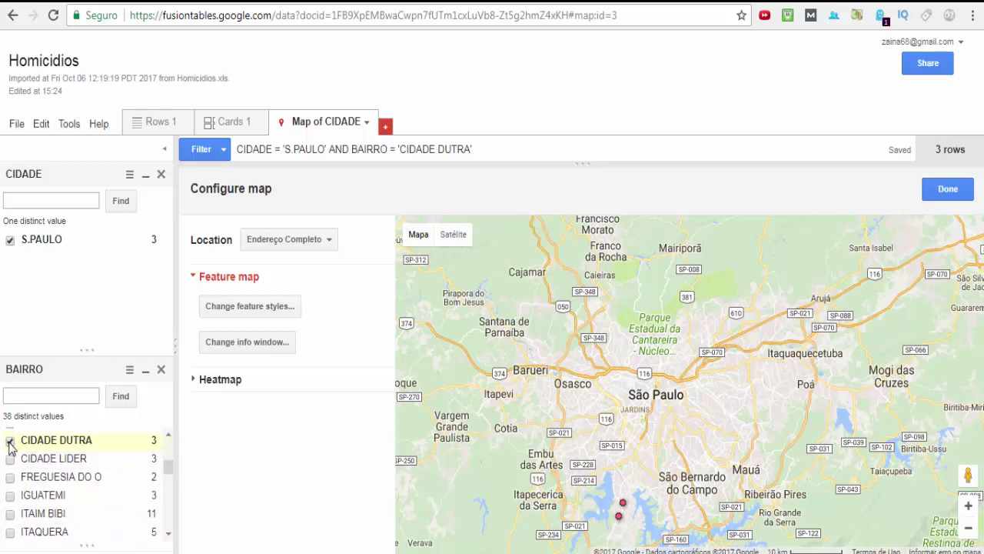
left_click(10, 442)
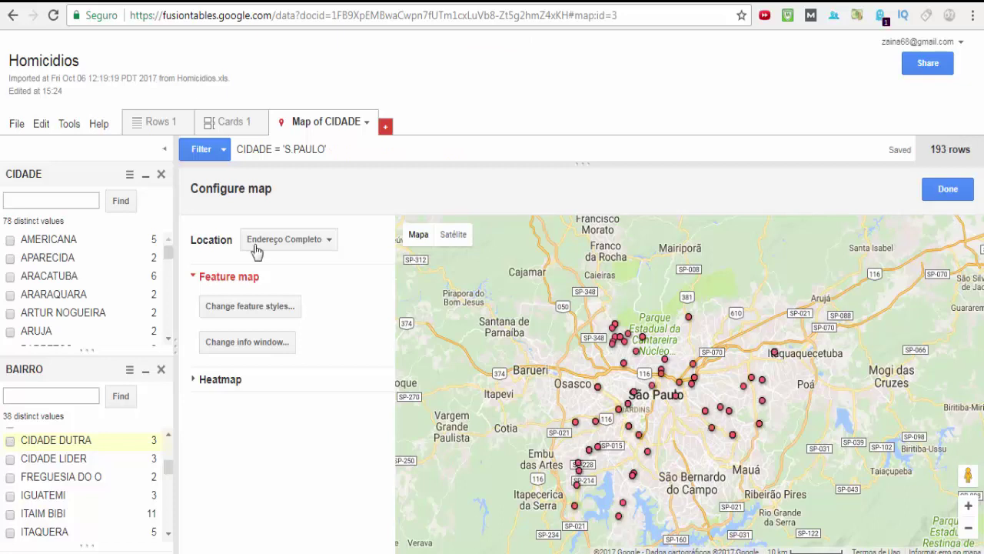
Add a LOGRADOURO filter for street names and review the filter lists together with the wider map around São Paulo
left_click(223, 150)
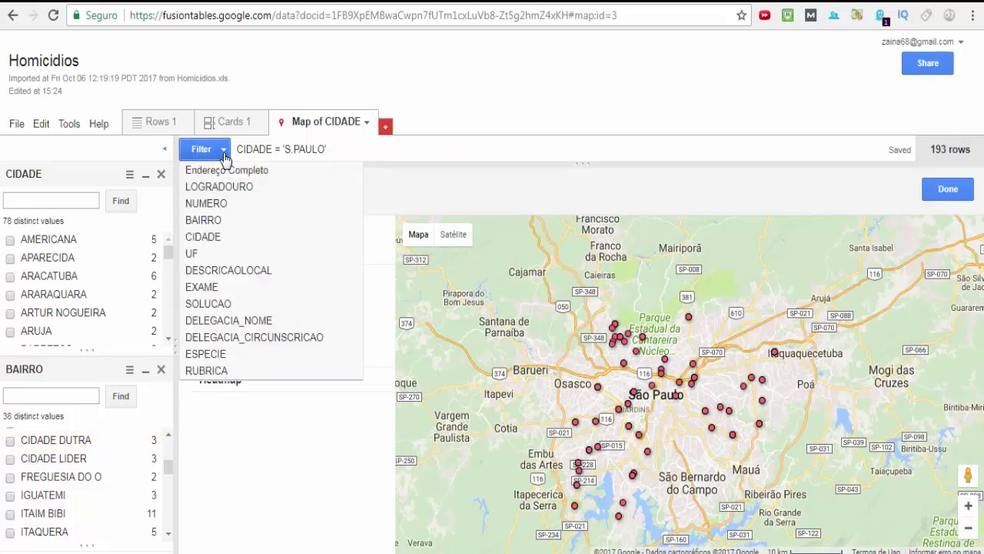
left_click(239, 192)
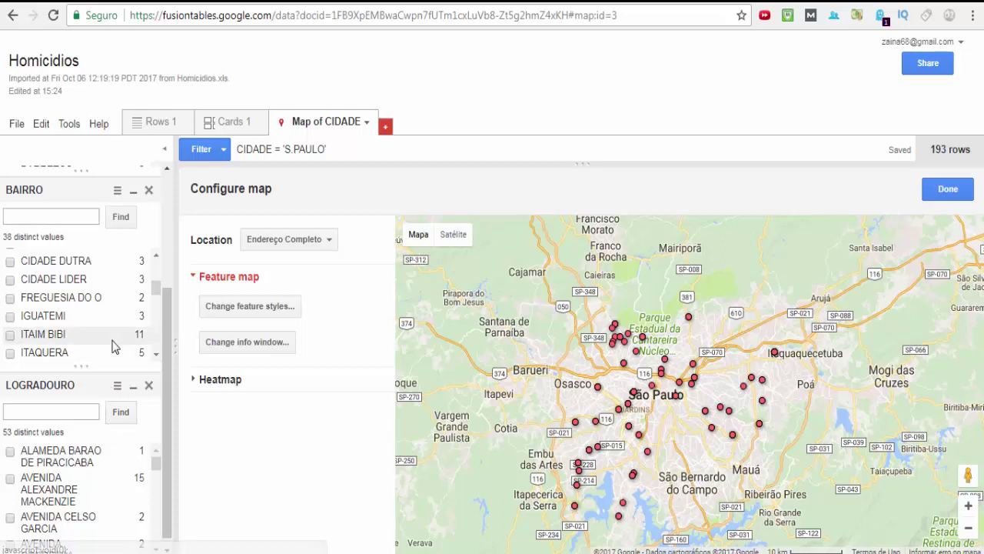
scroll(113, 346, "up", 5)
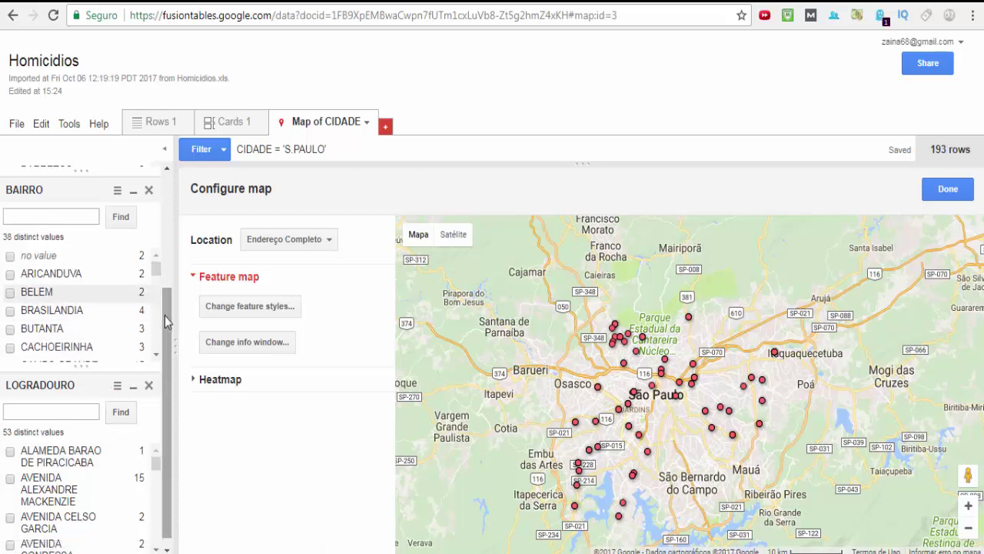
left_click_drag(165, 321, 177, 214)
scroll(108, 280, "down", 3)
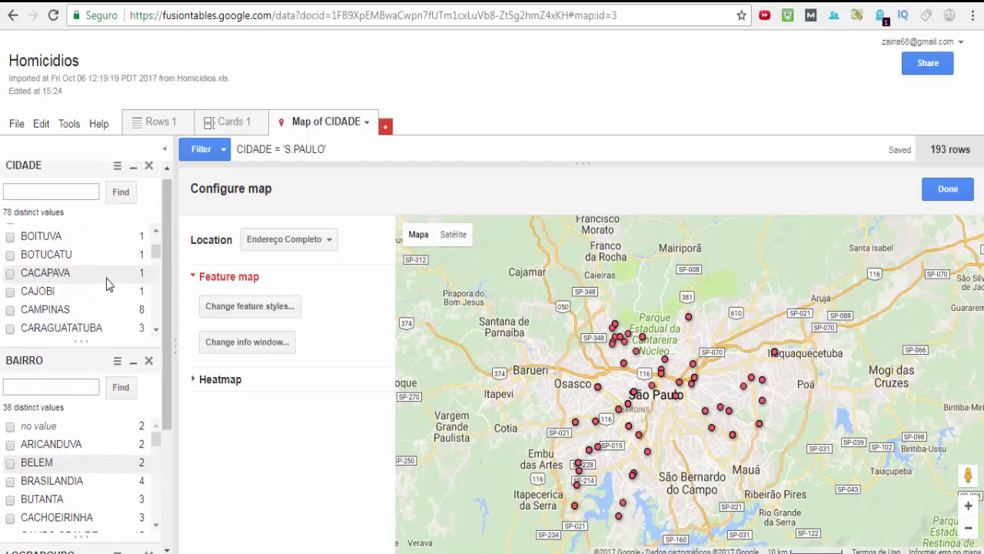
scroll(775, 409, "down", 1)
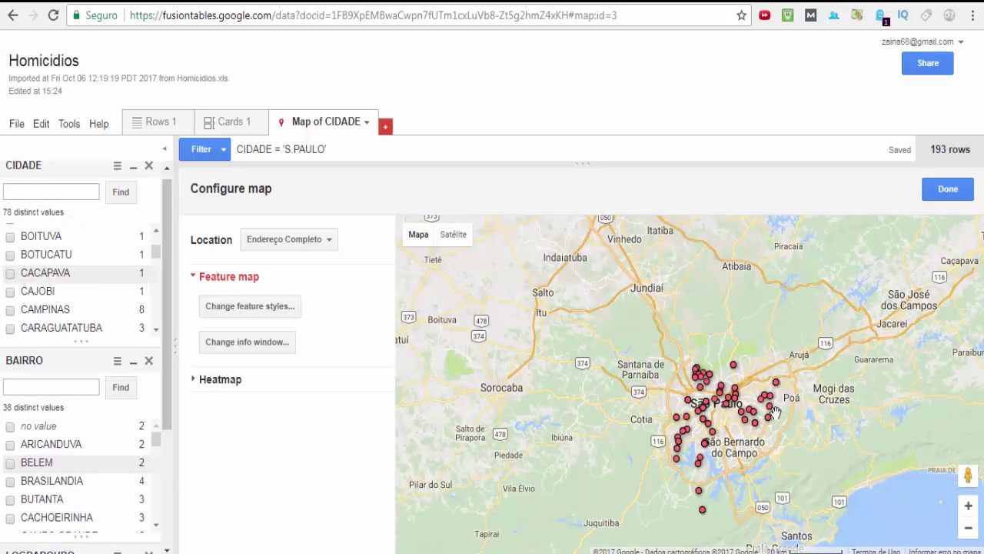
Examine the values in the CIDADE, BAIRRO and LOGRADOURO filter lists for the São Paulo occurrences
scroll(775, 409, "up", 1)
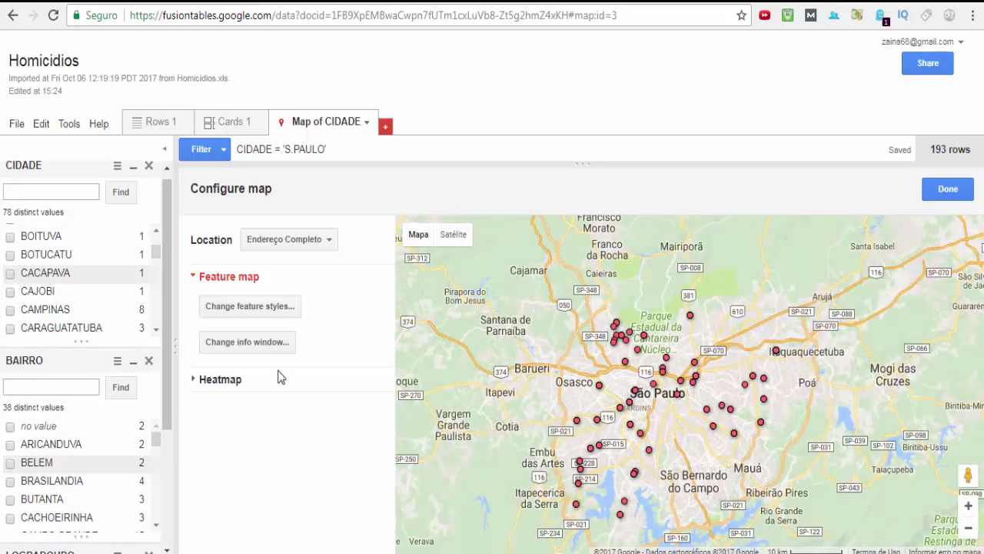
scroll(110, 312, "down", 10)
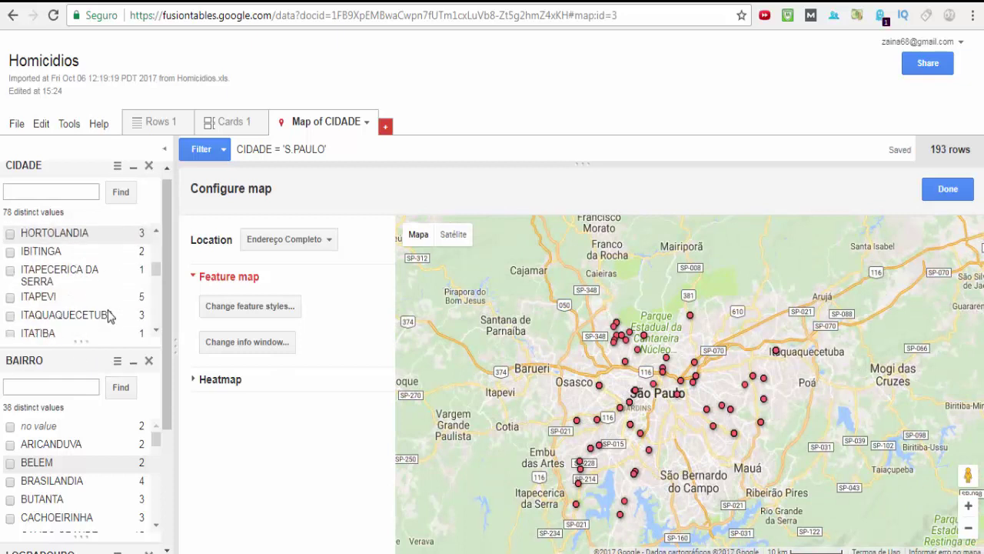
scroll(108, 315, "down", 8)
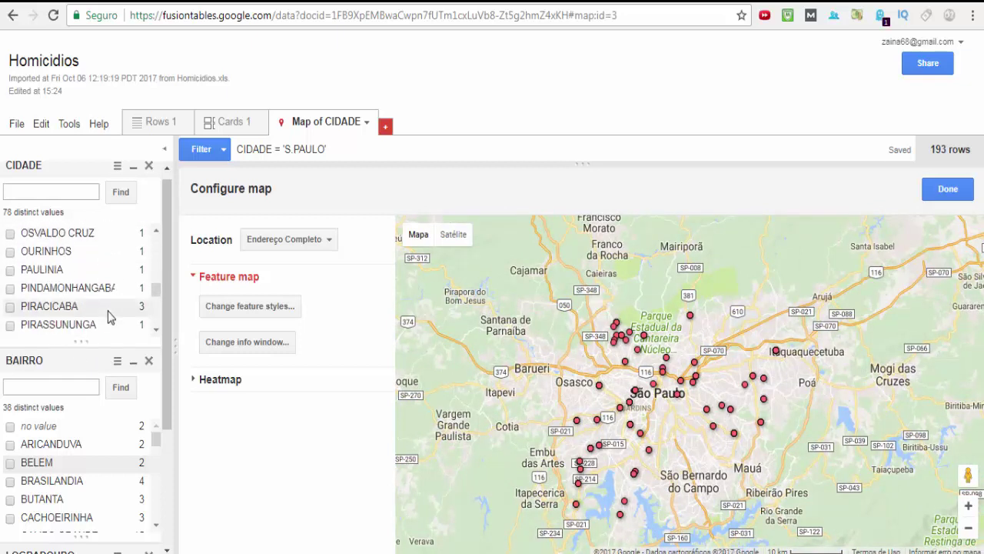
scroll(108, 317, "down", 5)
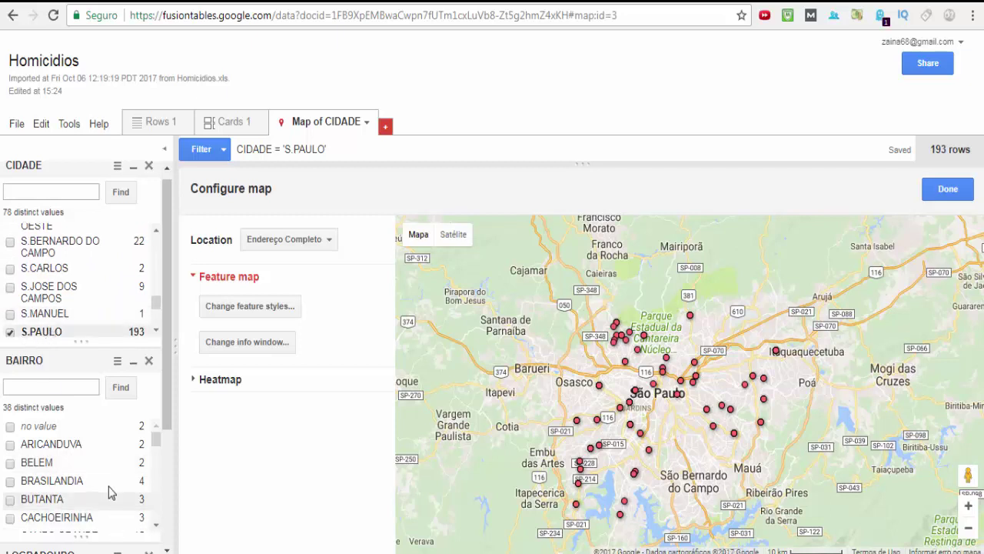
scroll(109, 484, "down", 5)
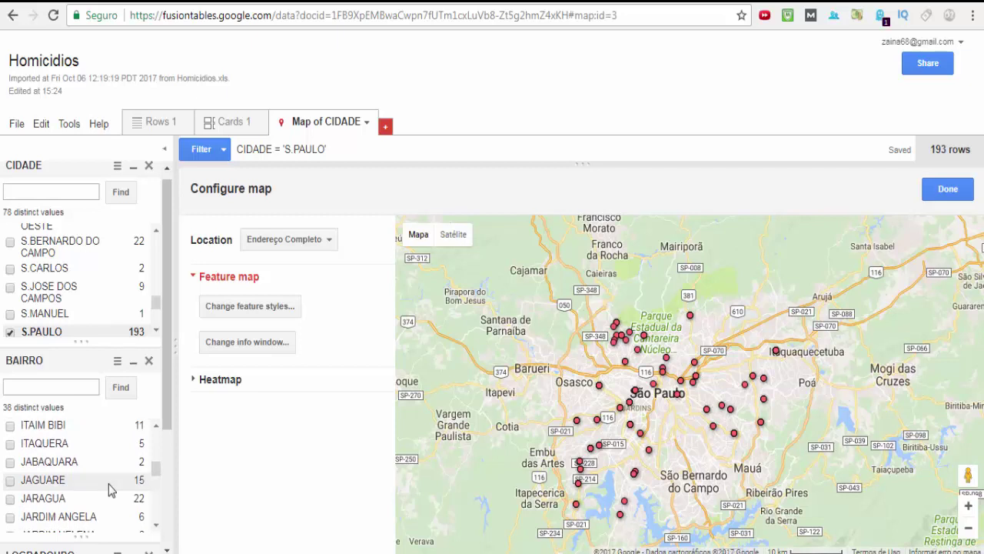
scroll(108, 484, "down", 4)
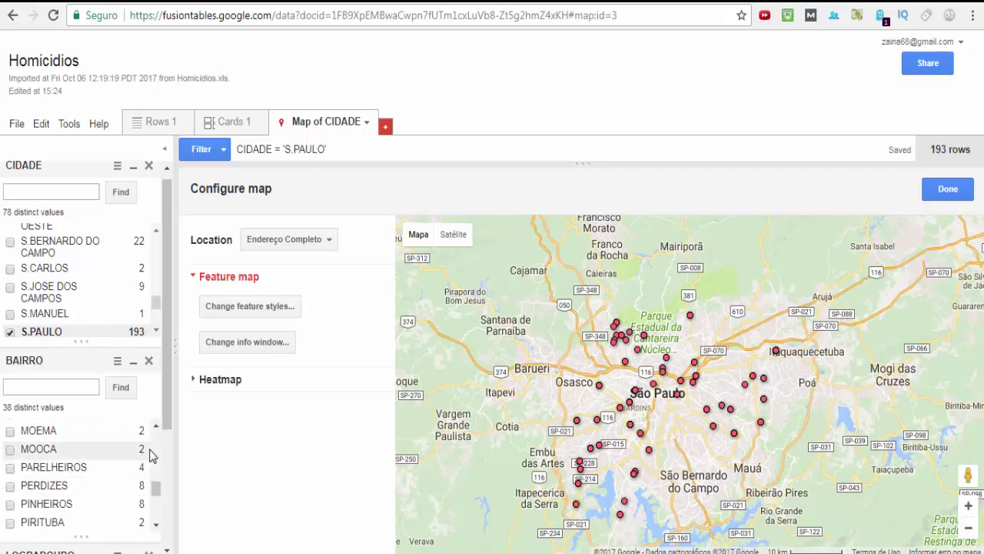
scroll(152, 450, "down", 1)
left_click_drag(168, 411, 173, 540)
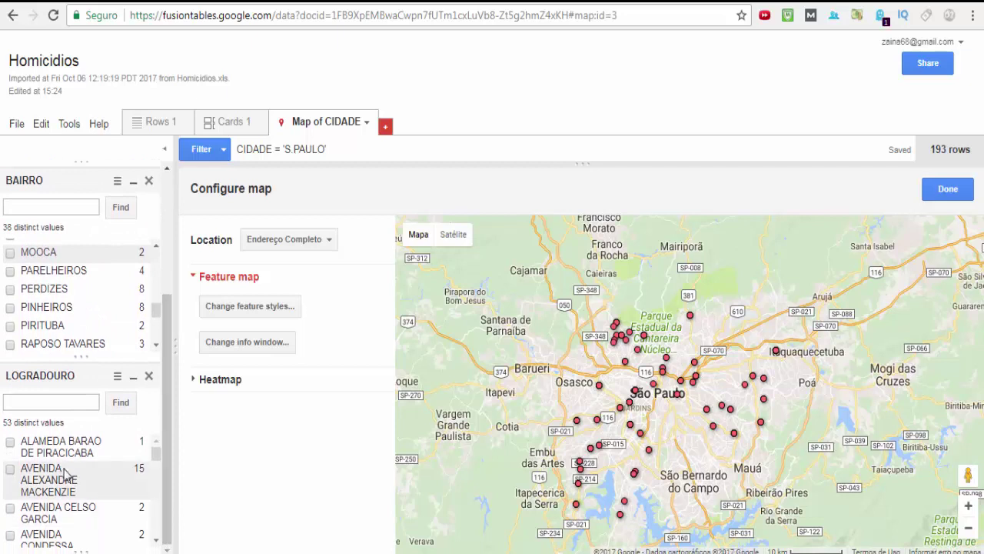
scroll(66, 476, "down", 3)
scroll(66, 481, "down", 2)
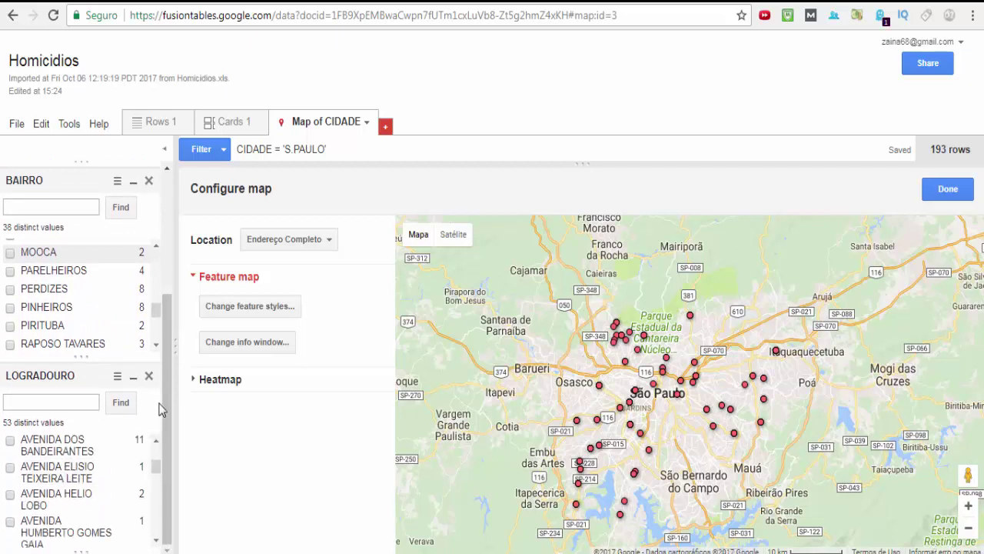
Switch the city filter from S.PAULO to GUARULHOS and bring its occurrences into view on the map
left_click_drag(165, 403, 169, 358)
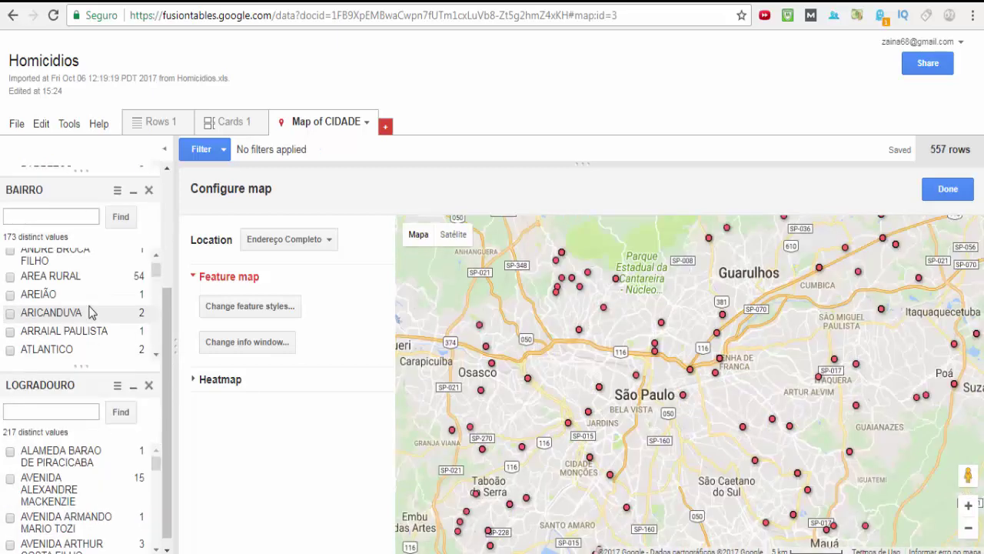
scroll(90, 311, "up", 3)
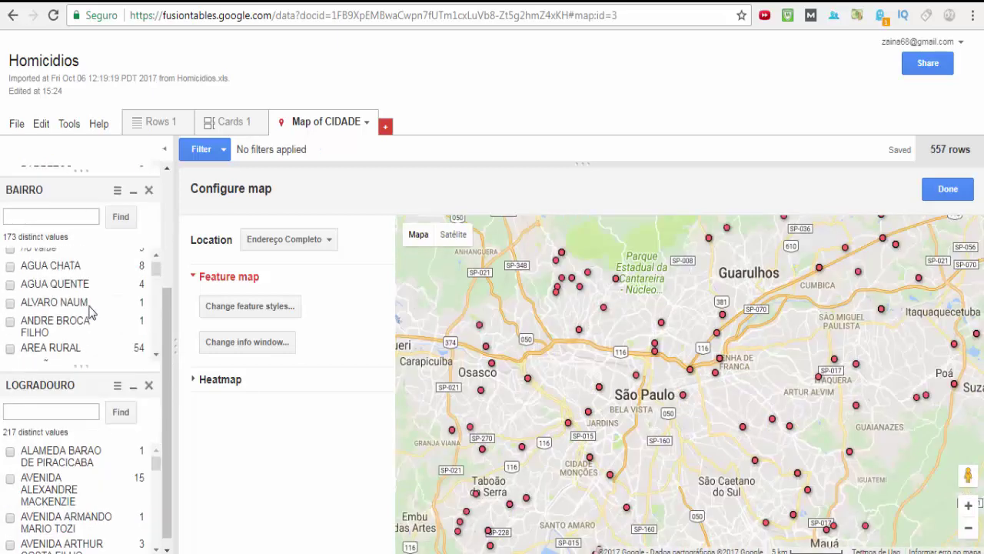
scroll(90, 312, "up", 3)
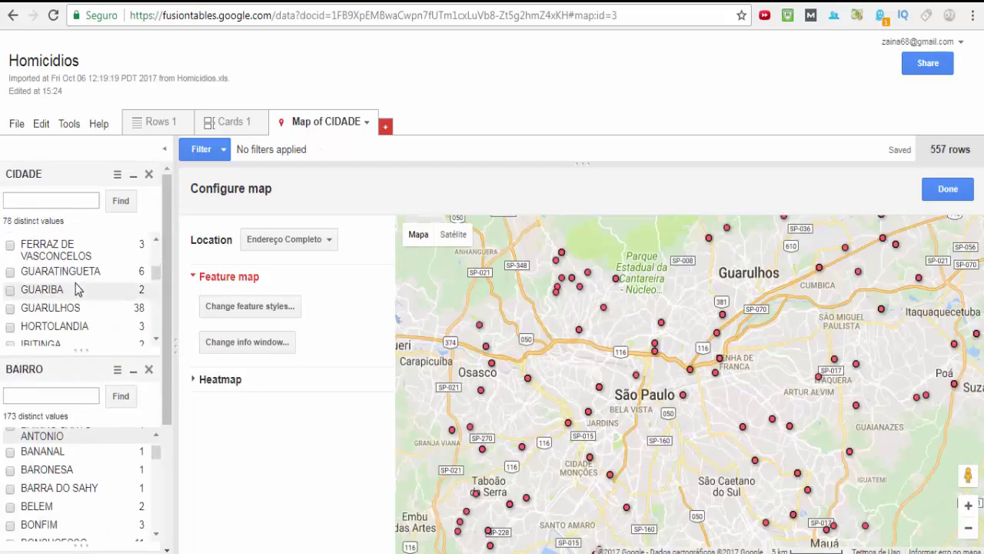
left_click(10, 307)
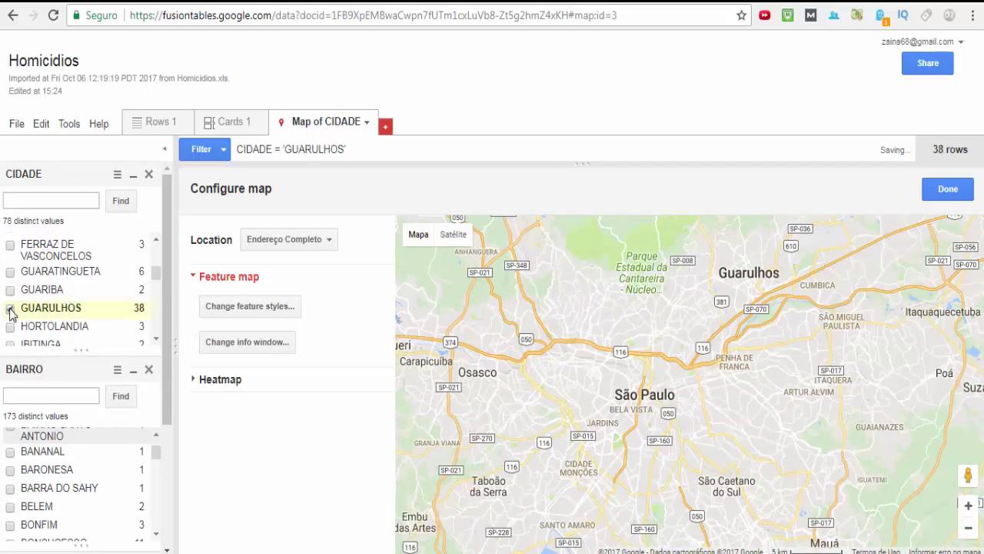
left_click_drag(705, 304, 633, 408)
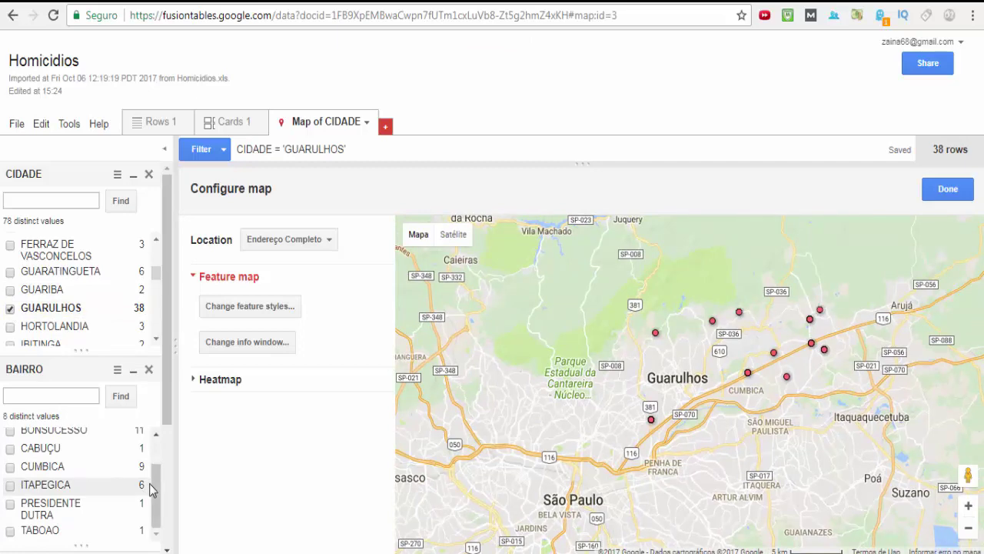
Examine the neighbourhoods and streets listed for Guarulhos together with the distribution of its occurrences on the map
left_click_drag(156, 492, 157, 462)
scroll(87, 477, "down", 1)
scroll(88, 479, "down", 2)
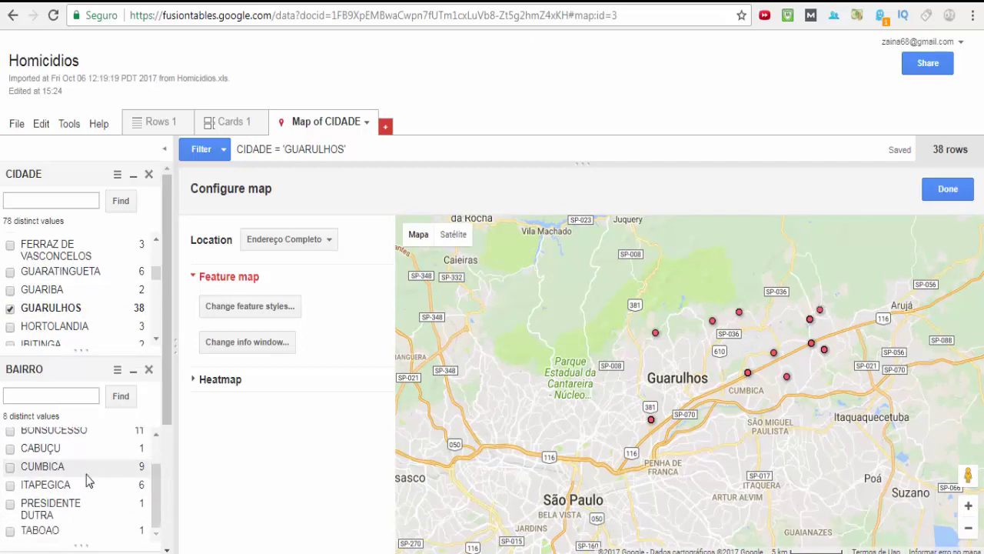
scroll(87, 487, "down", 2)
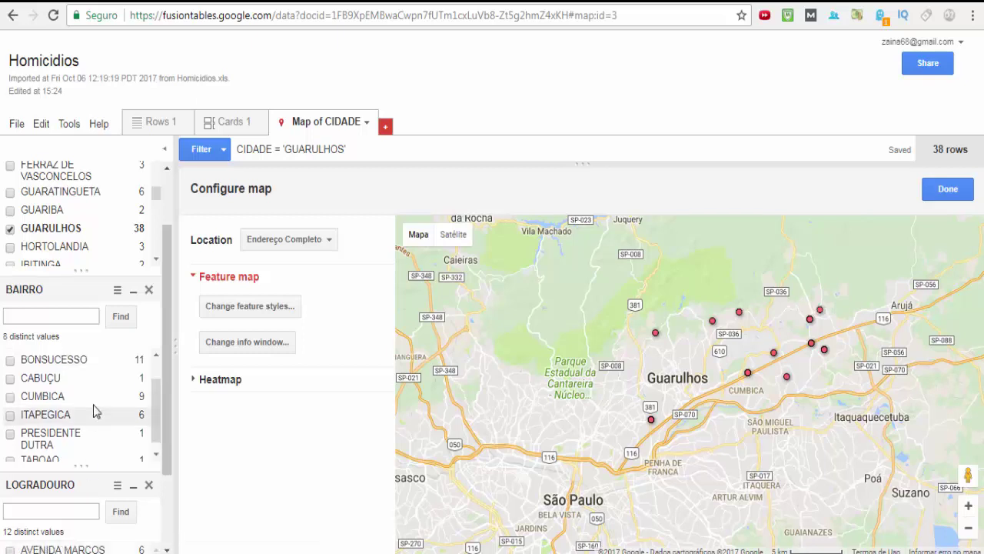
scroll(94, 412, "up", 1)
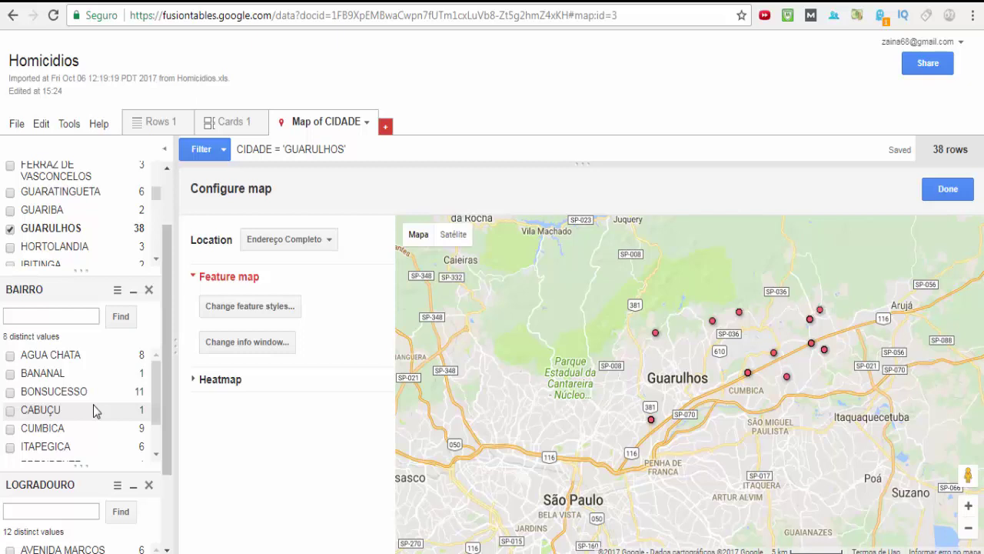
scroll(93, 410, "up", 3)
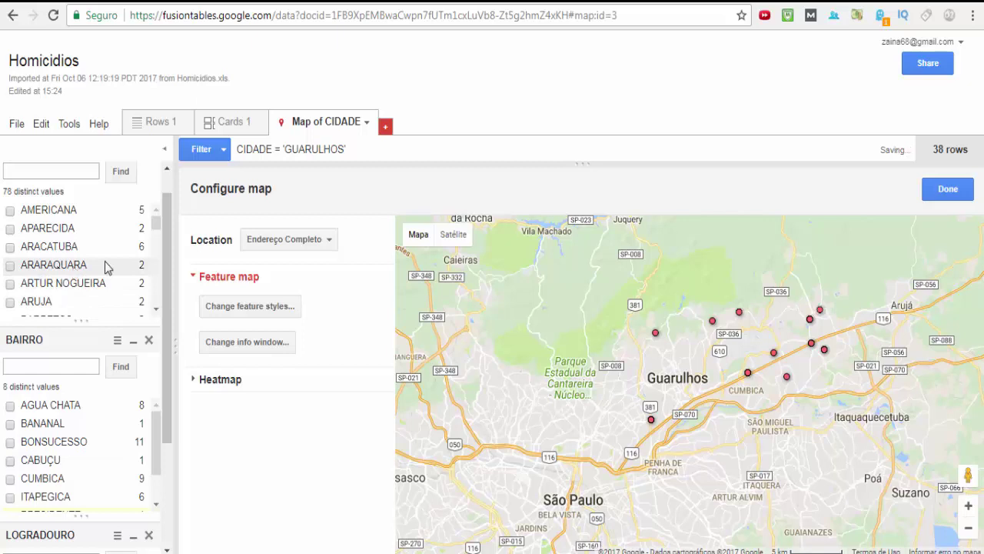
scroll(106, 267, "down", 5)
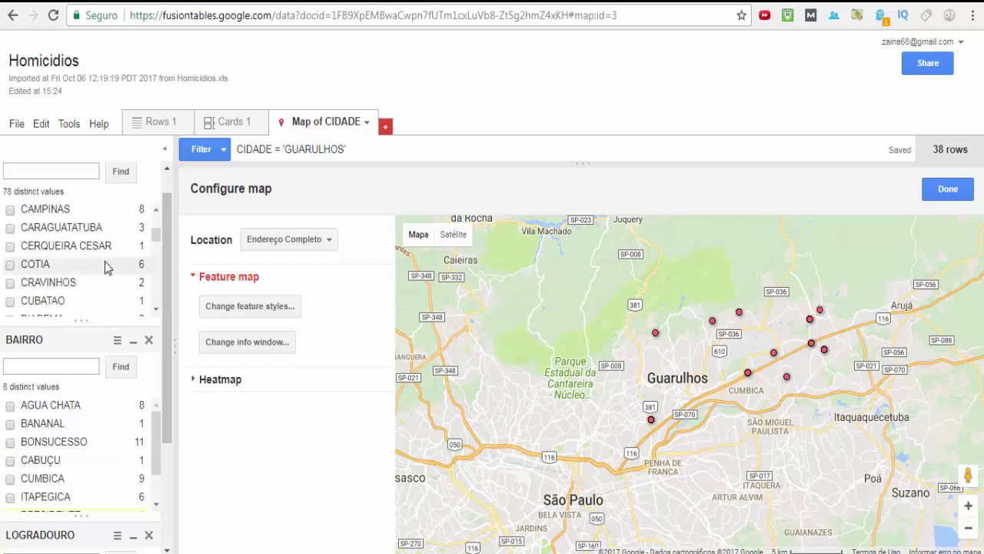
scroll(104, 269, "down", 2)
scroll(103, 273, "down", 2)
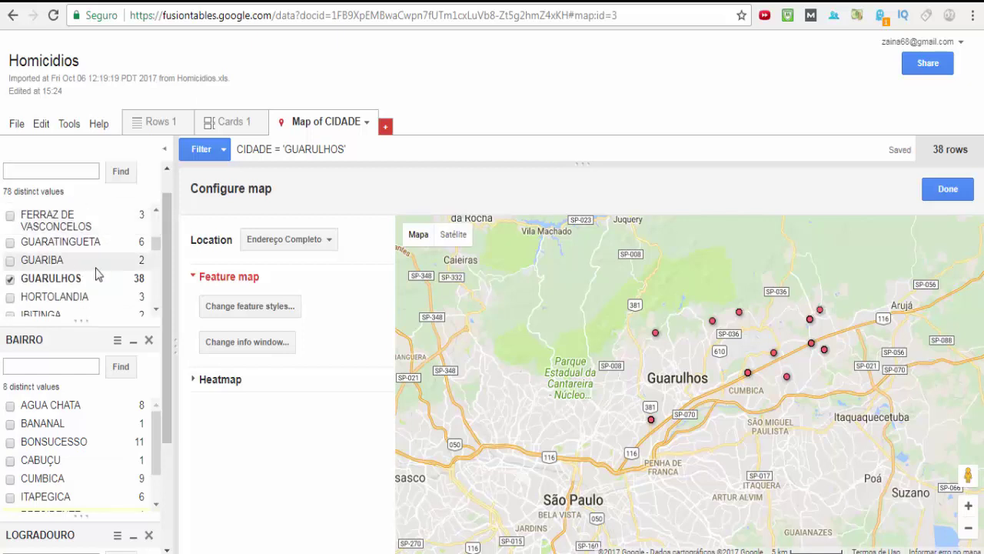
left_click_drag(710, 411, 542, 350)
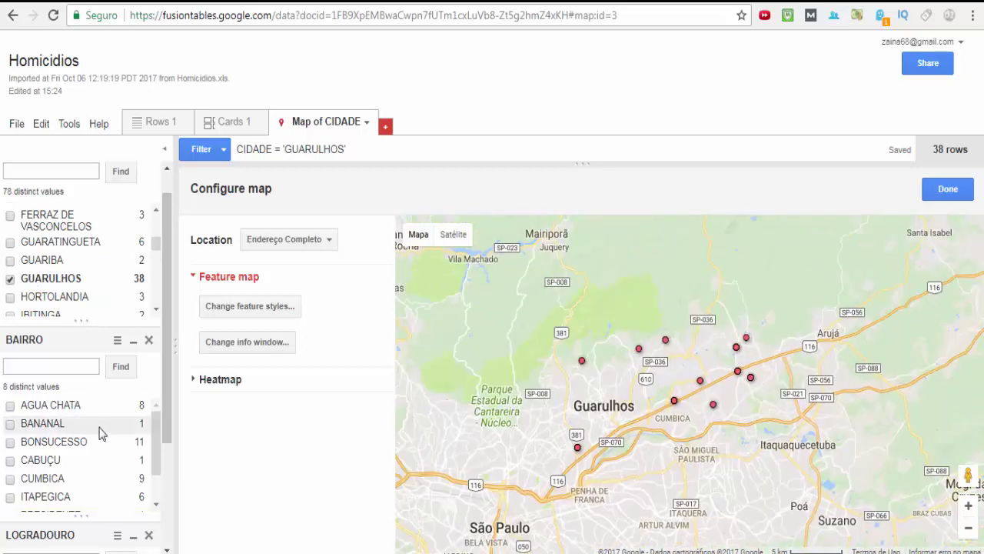
left_click_drag(154, 452, 166, 498)
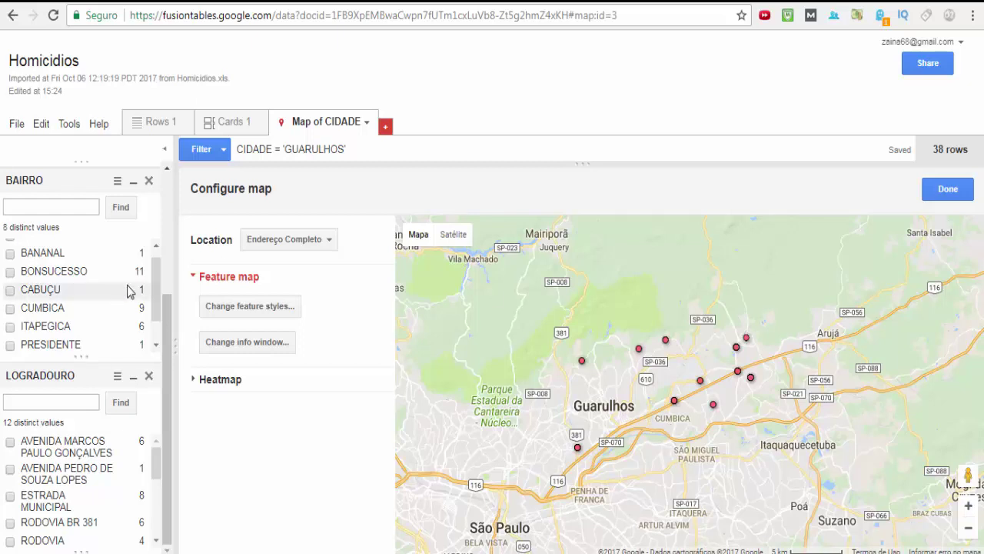
scroll(162, 308, "up", 3)
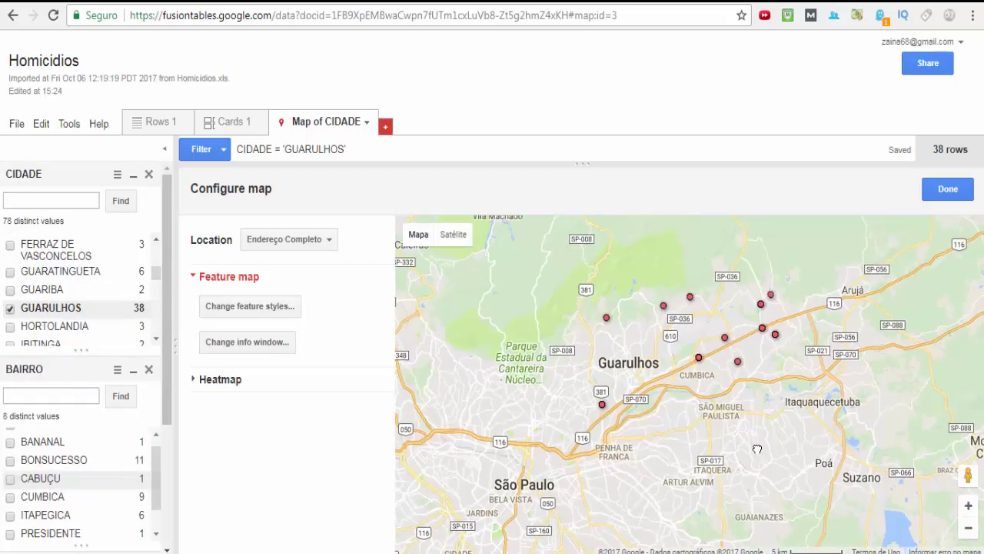
View the table's sharing settings, close them without changes and look at the wider Guarulhos region
left_click(928, 65)
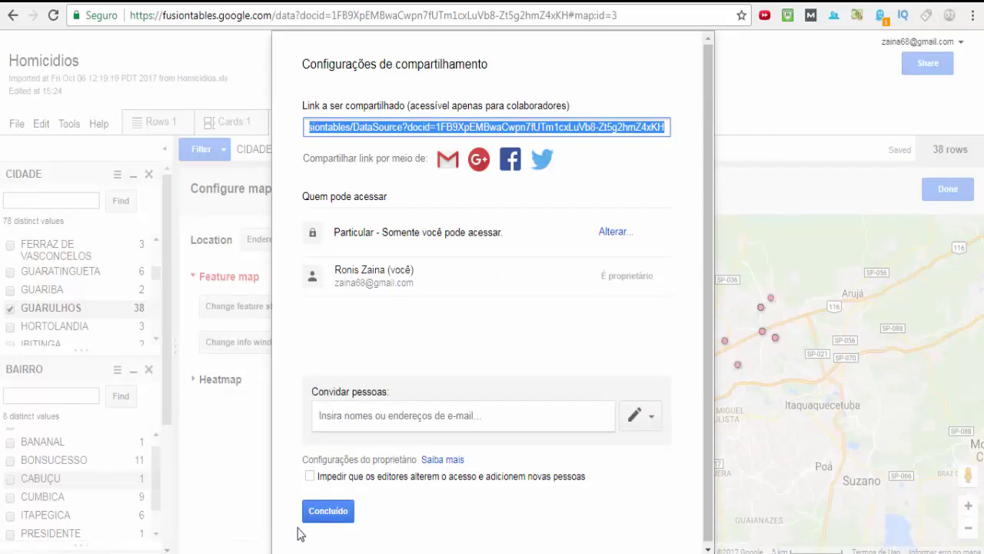
left_click(317, 520)
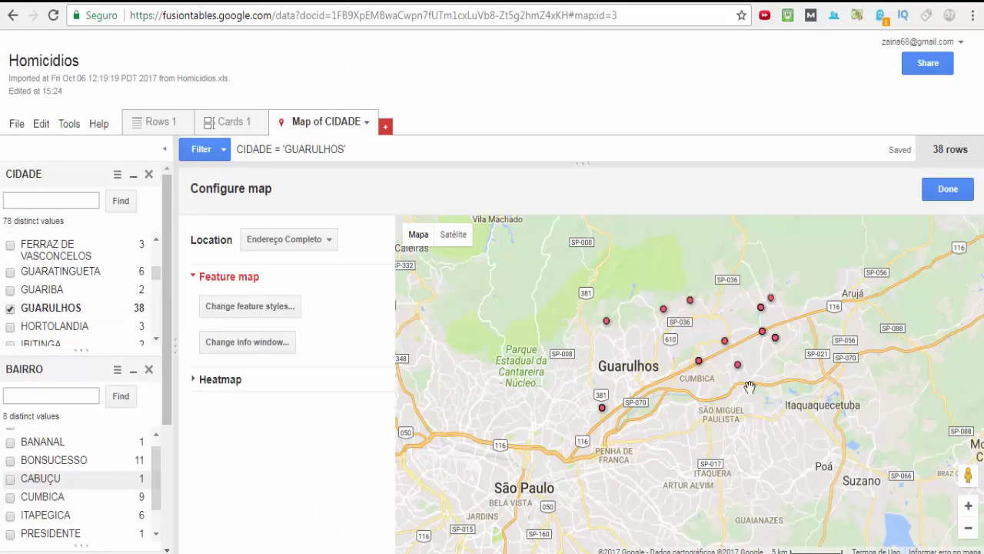
scroll(749, 386, "down", 1)
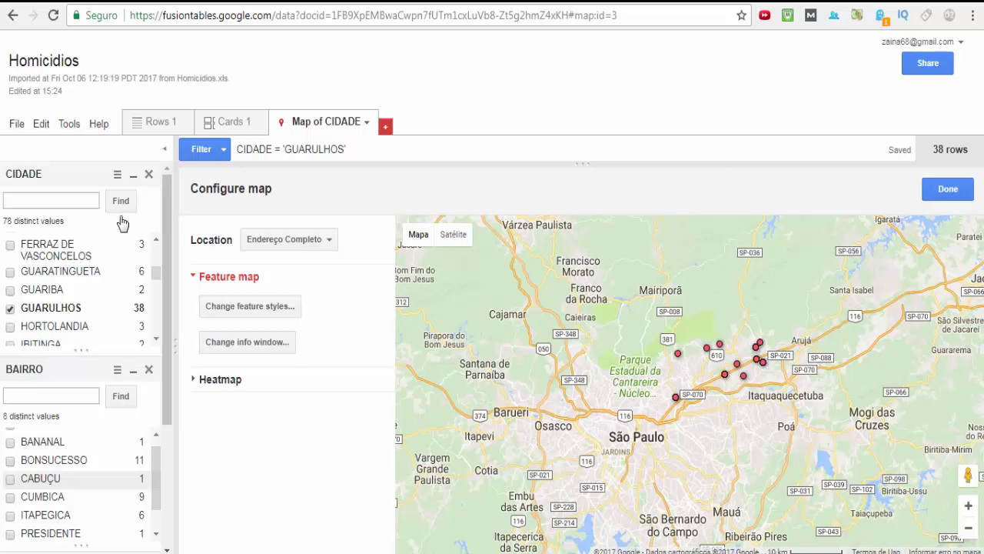
Remove the CIDADE, BAIRRO and LOGRADOURO filters and survey all occurrences on the full-width map
left_click(149, 175)
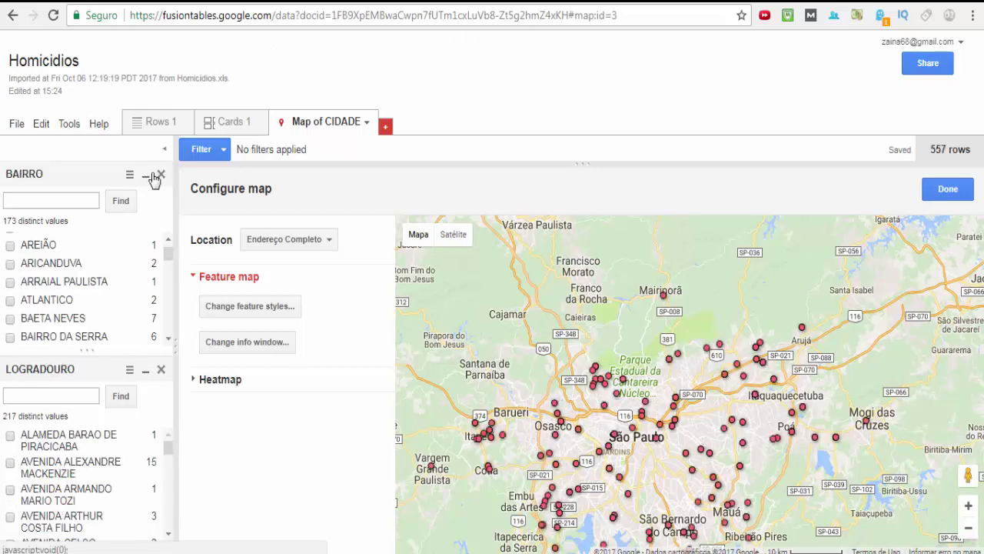
left_click(153, 176)
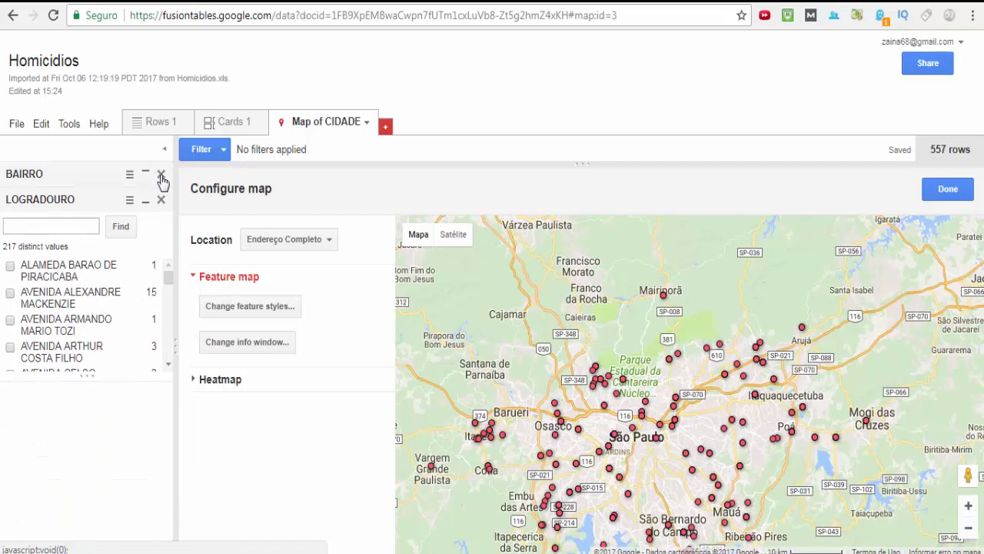
left_click(160, 176)
left_click(160, 175)
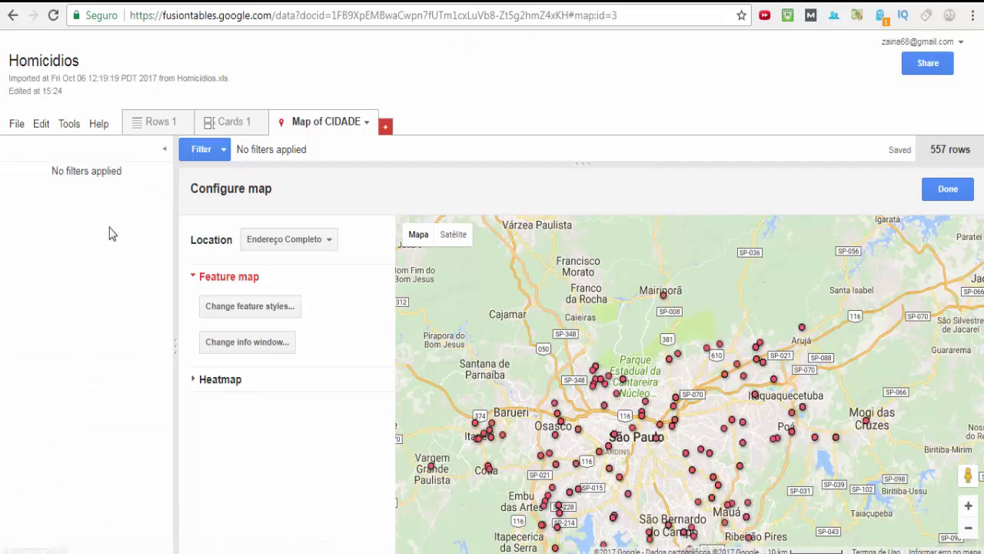
left_click(169, 250)
left_click_drag(630, 428, 580, 373)
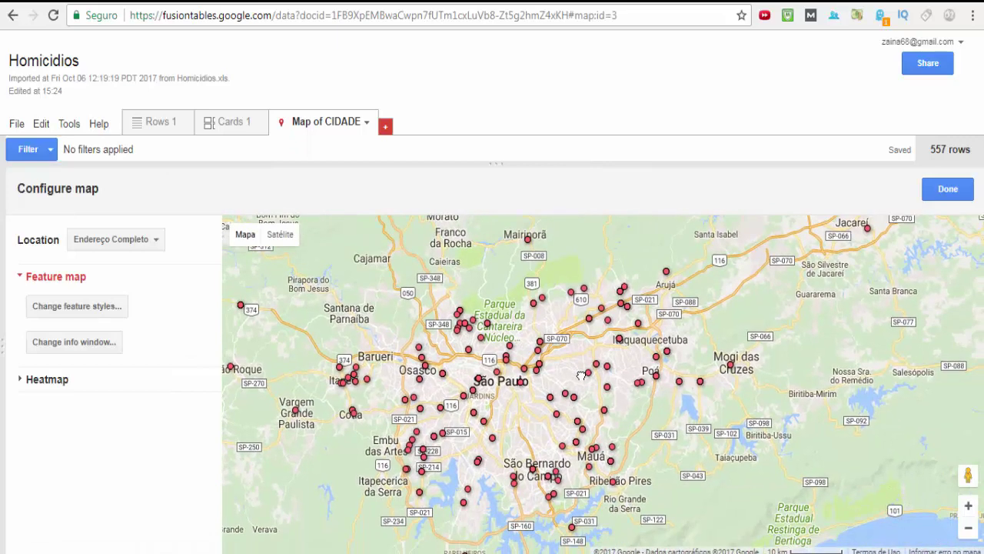
left_click_drag(519, 339, 525, 398)
left_click_drag(774, 320, 634, 506)
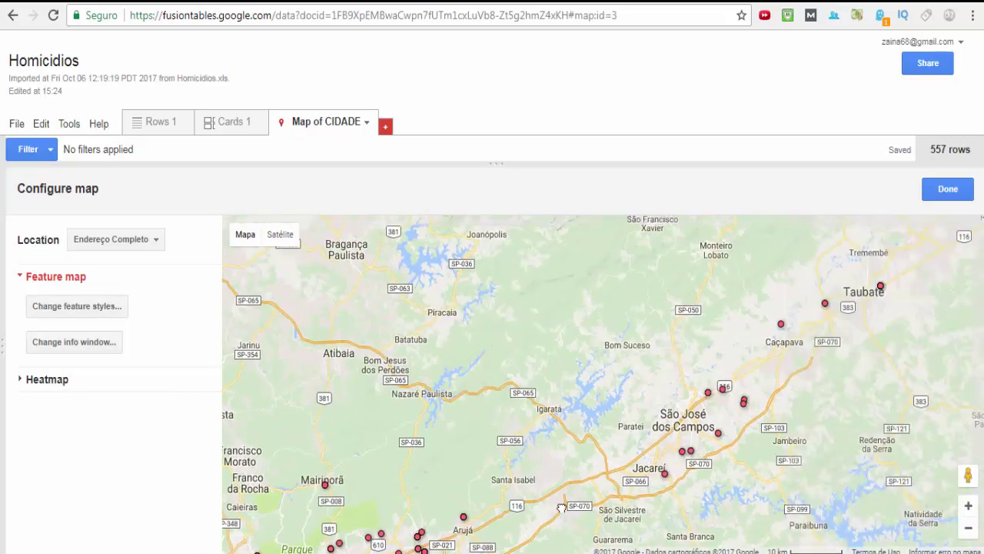
left_click_drag(562, 509, 654, 361)
left_click_drag(437, 493, 575, 361)
View the sharing settings and the edit and view permissions offered for invited people, cancel the invitation and close the settings
left_click(917, 66)
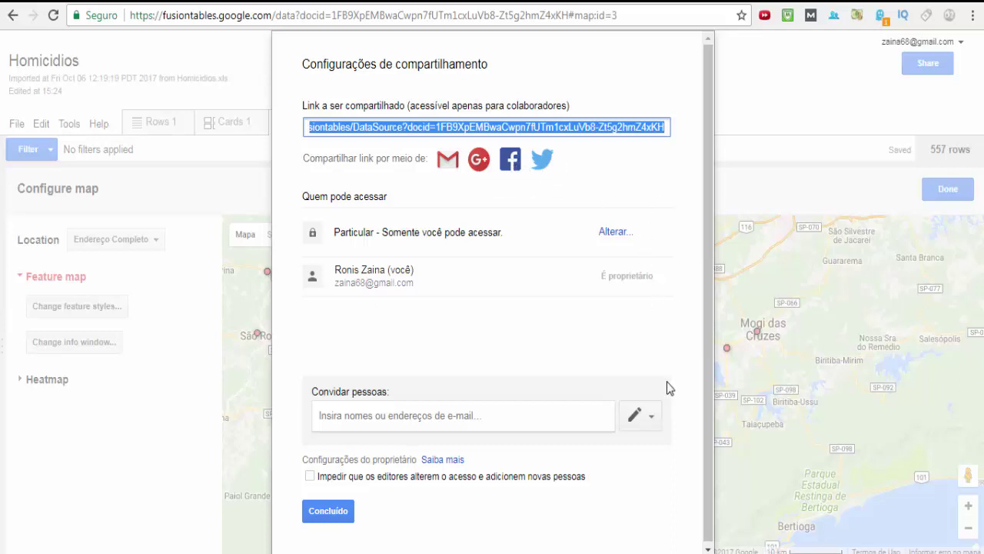
left_click(650, 421)
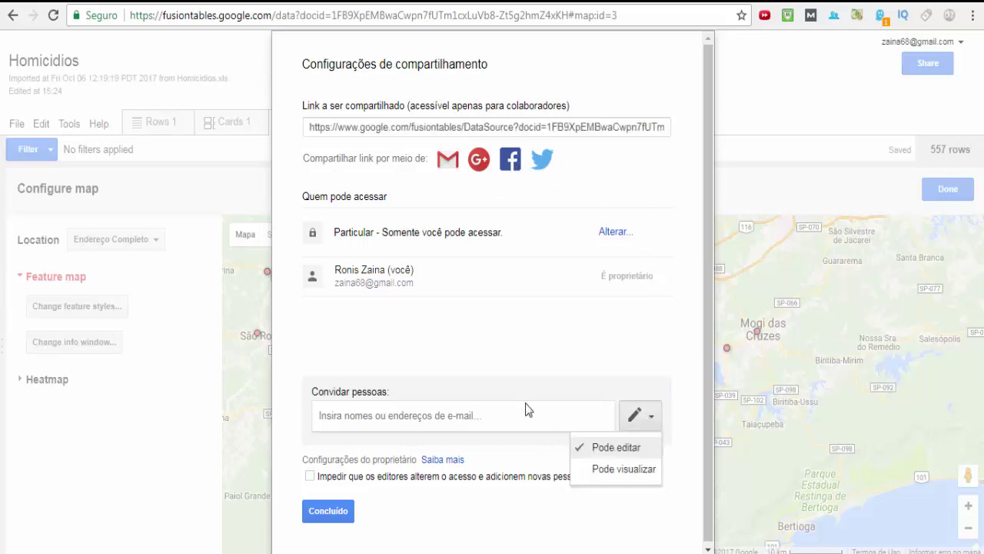
left_click(496, 417)
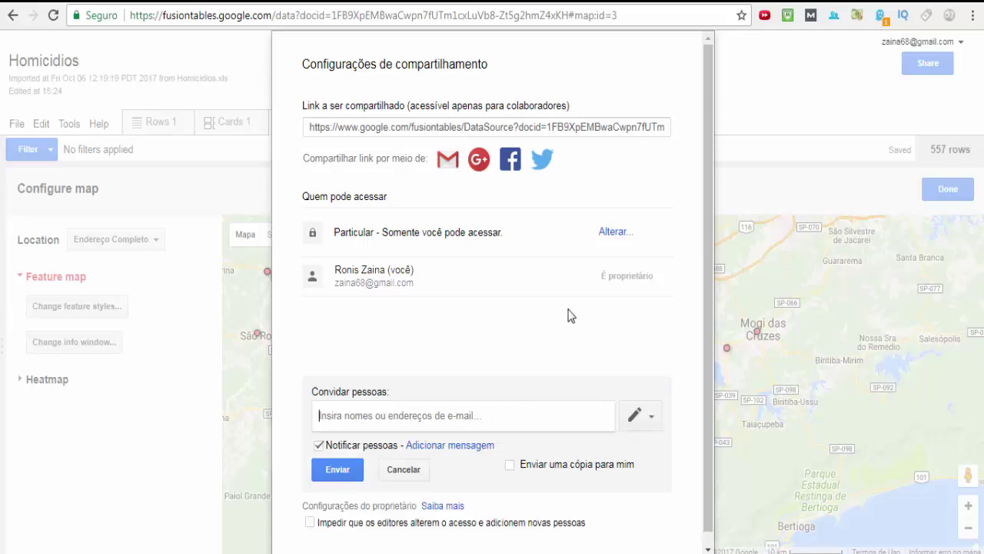
scroll(596, 313, "down", 1)
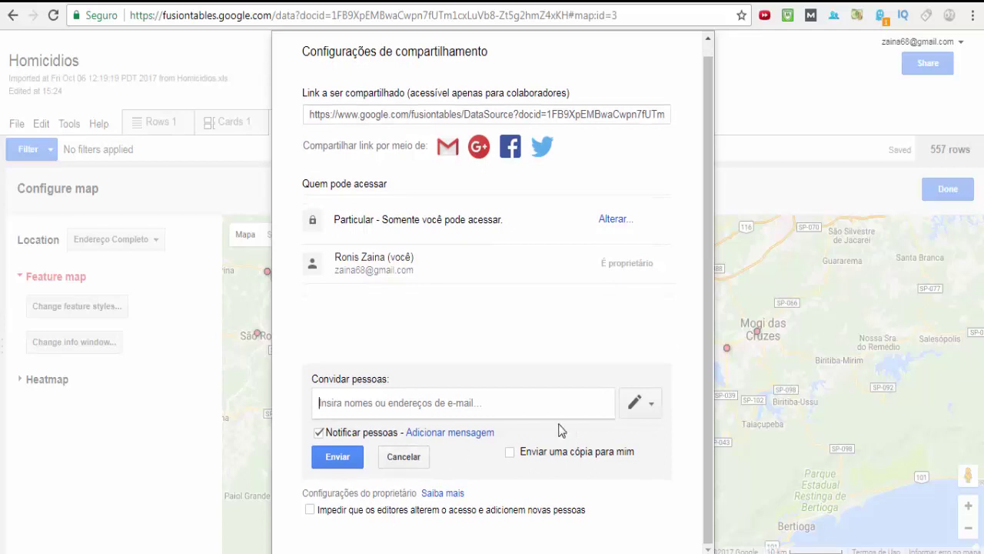
left_click(650, 408)
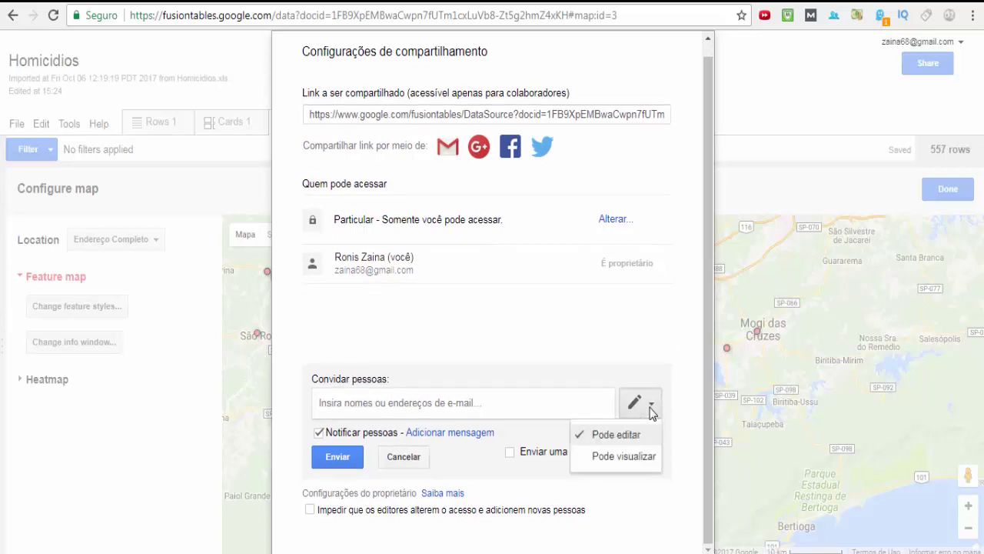
left_click(674, 336)
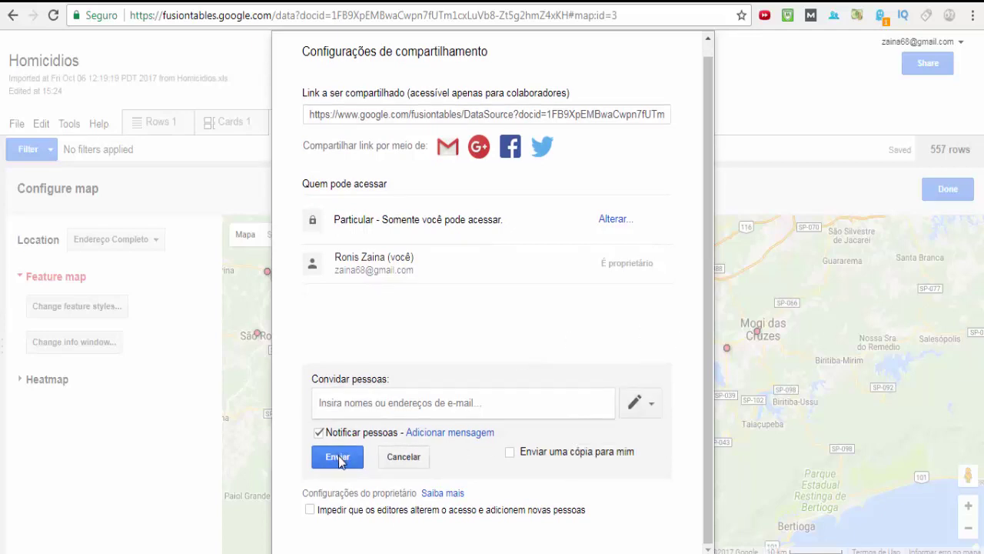
left_click(394, 459)
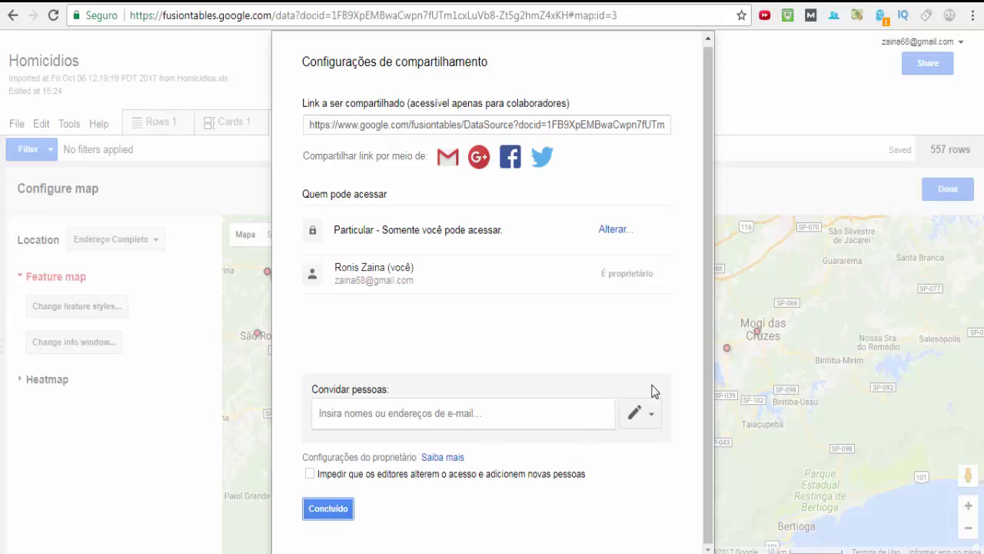
left_click(328, 511)
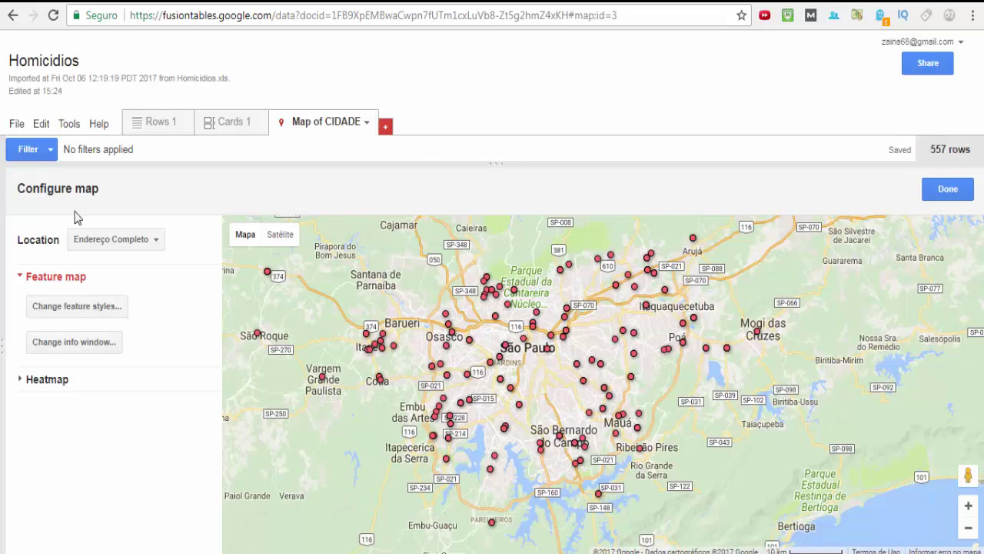
left_click(18, 126)
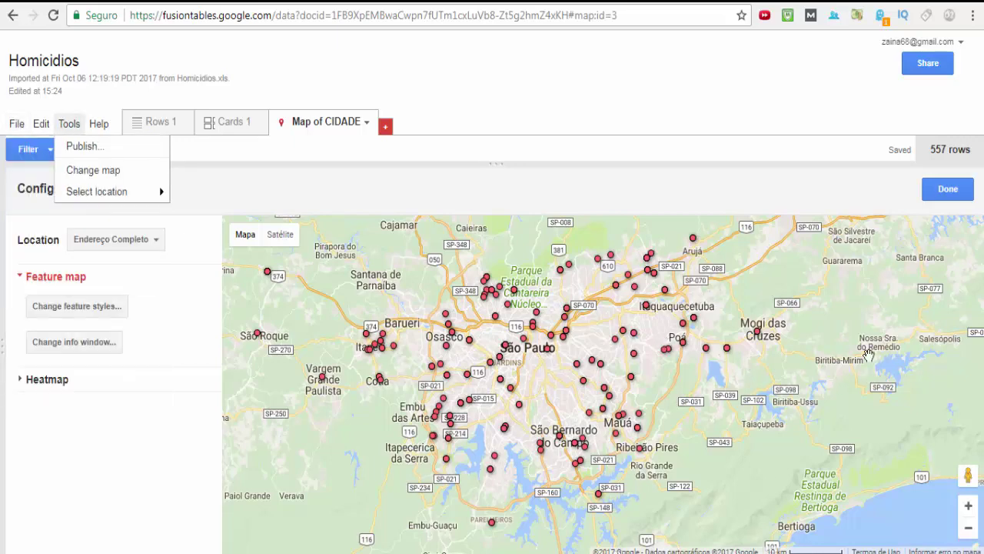
left_click_drag(840, 294, 759, 282)
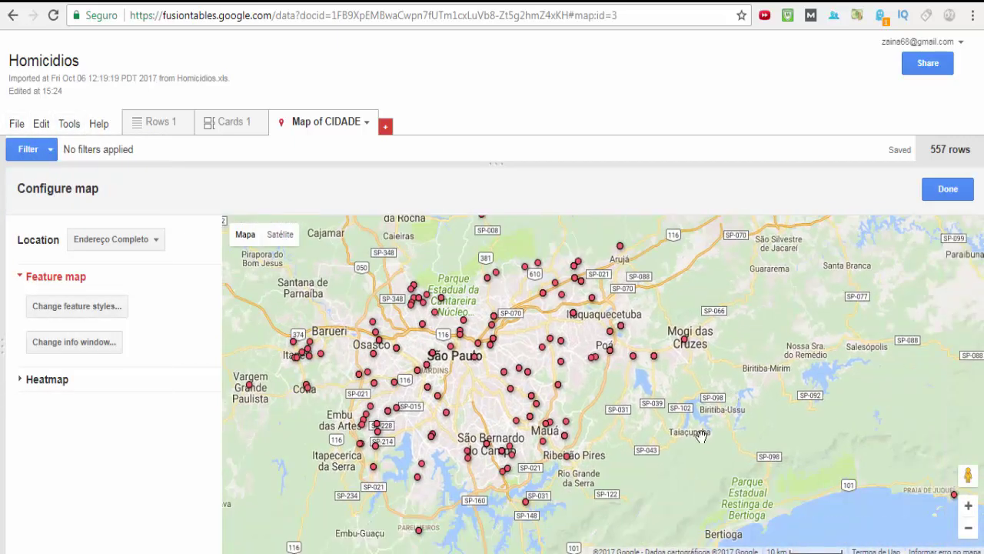
left_click_drag(703, 433, 778, 401)
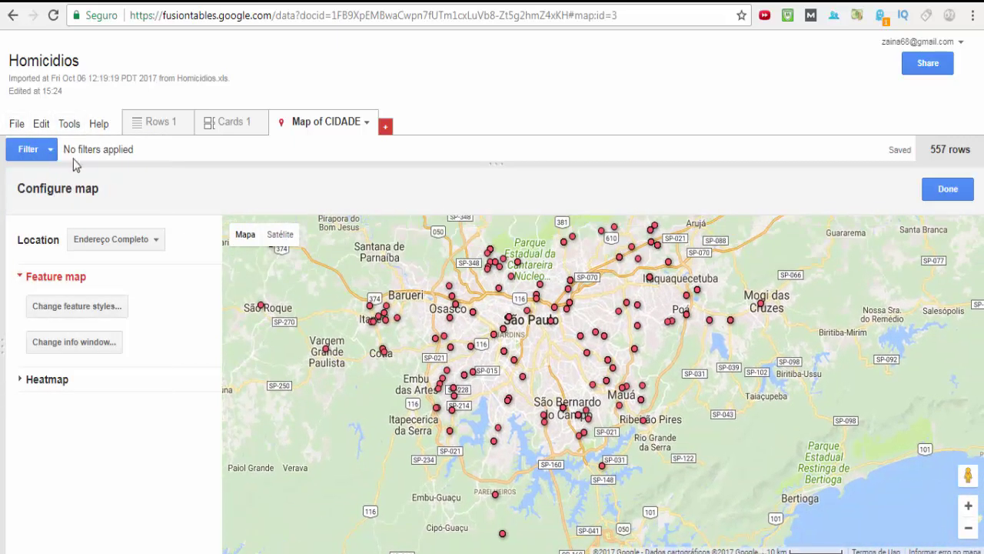
left_click(16, 125)
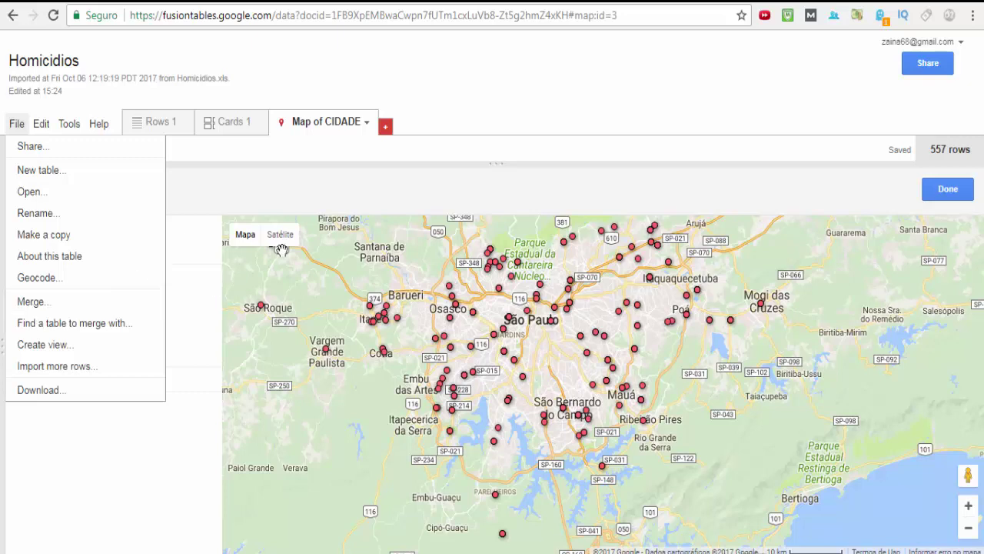
left_click(535, 186)
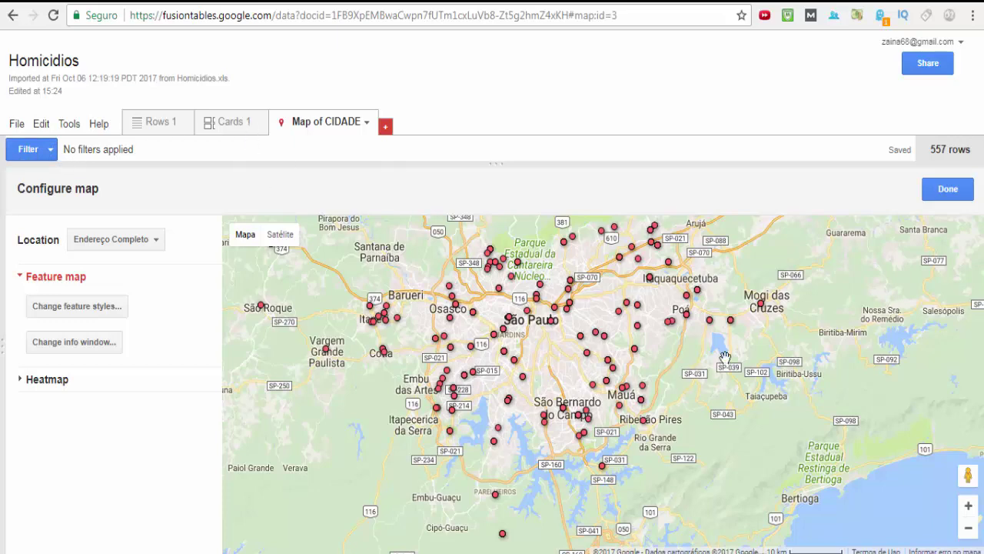
mouse_move(821, 314)
left_mouse_down()
mouse_move(831, 395)
mouse_move(830, 306)
left_mouse_up()
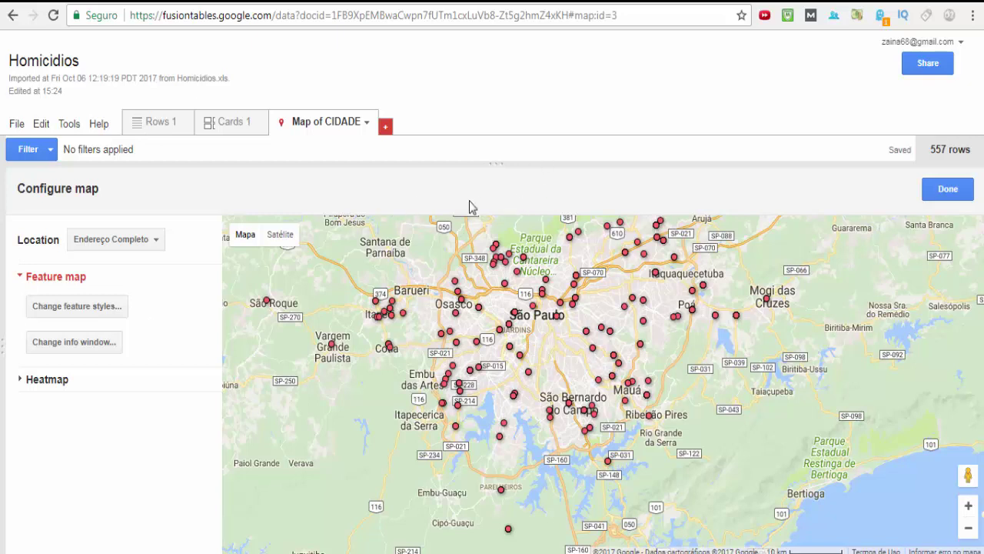
View the content and format options for downloading the table and close them without downloading
left_click(15, 128)
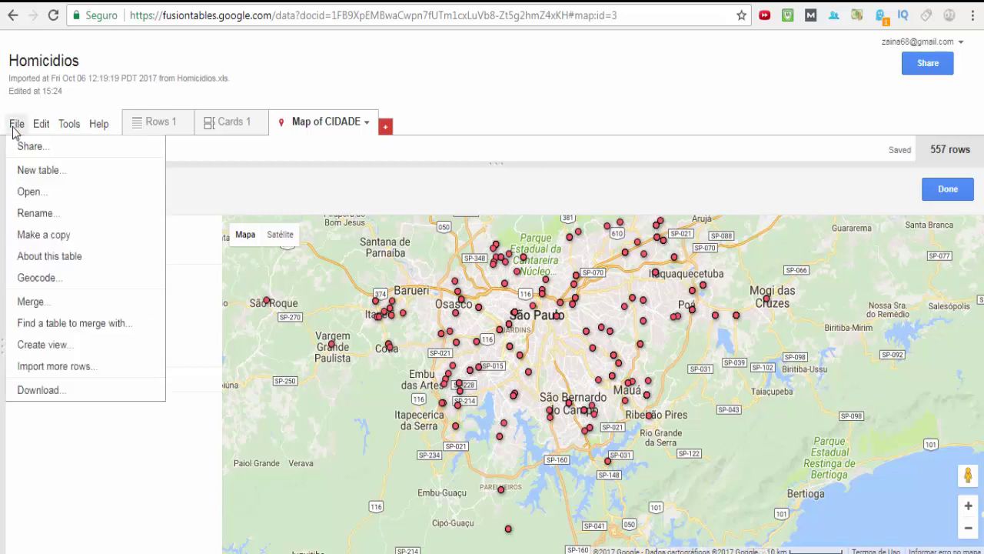
left_click(25, 392)
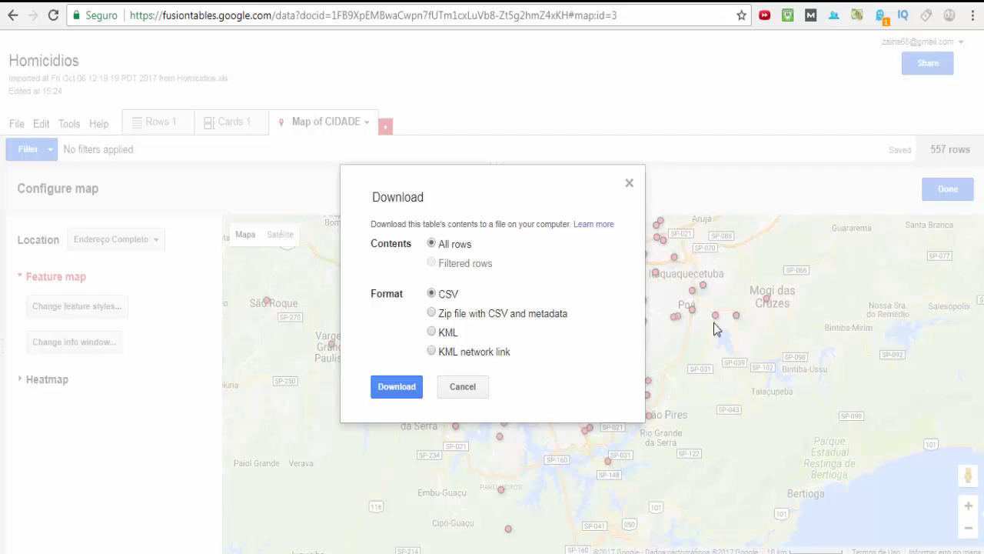
key("Escape")
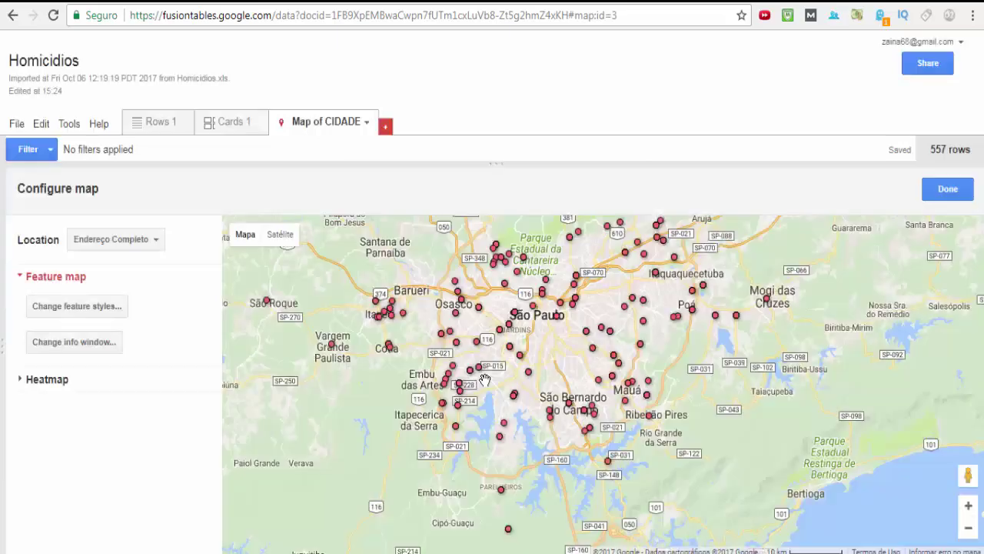
Examine the distribution of occurrences across Greater São Paulo, from Itapevi and Osasco to Guarulhos, Suzano and Mauá
left_click_drag(701, 350, 672, 267)
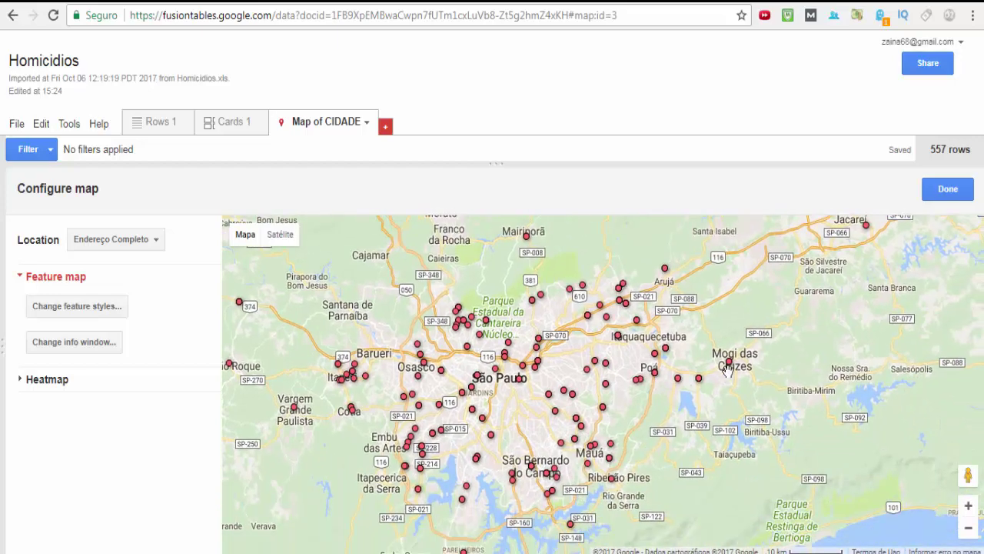
scroll(522, 416, "down", 1)
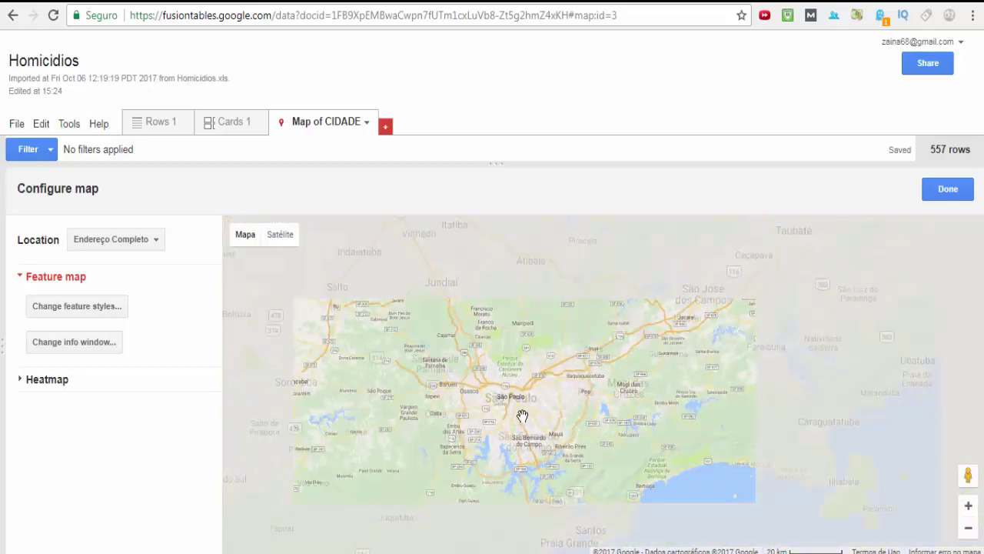
scroll(522, 416, "up", 1)
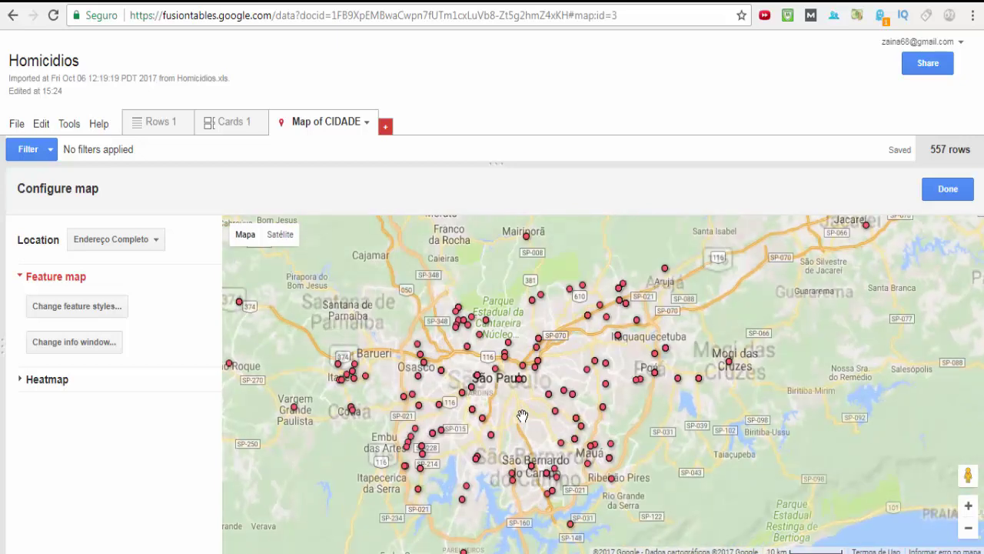
scroll(522, 416, "up", 1)
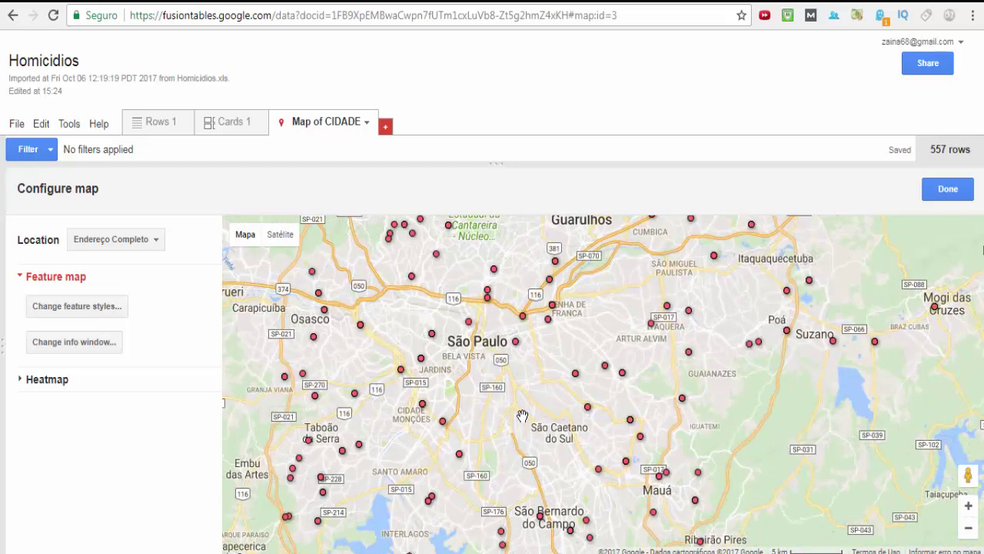
left_click_drag(492, 401, 757, 401)
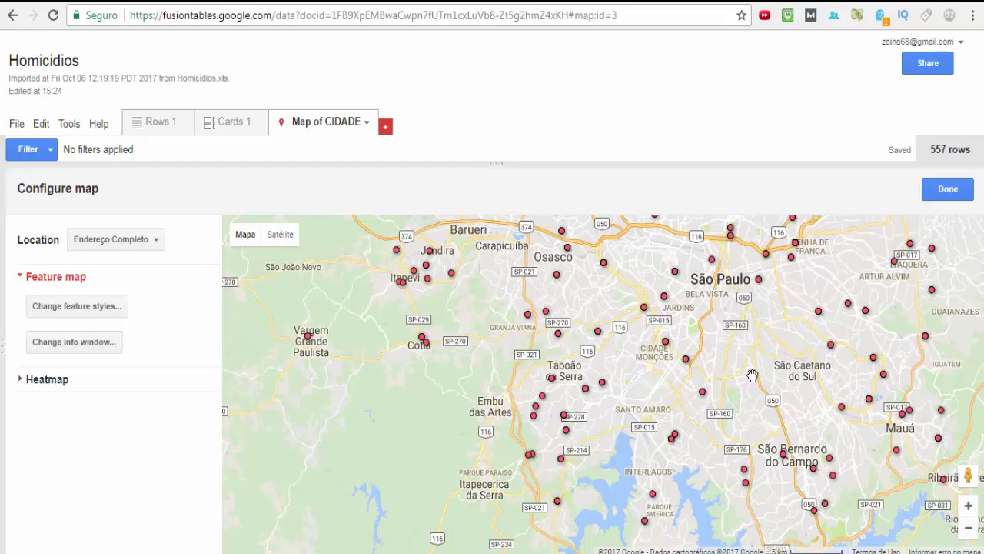
left_click_drag(752, 374, 713, 418)
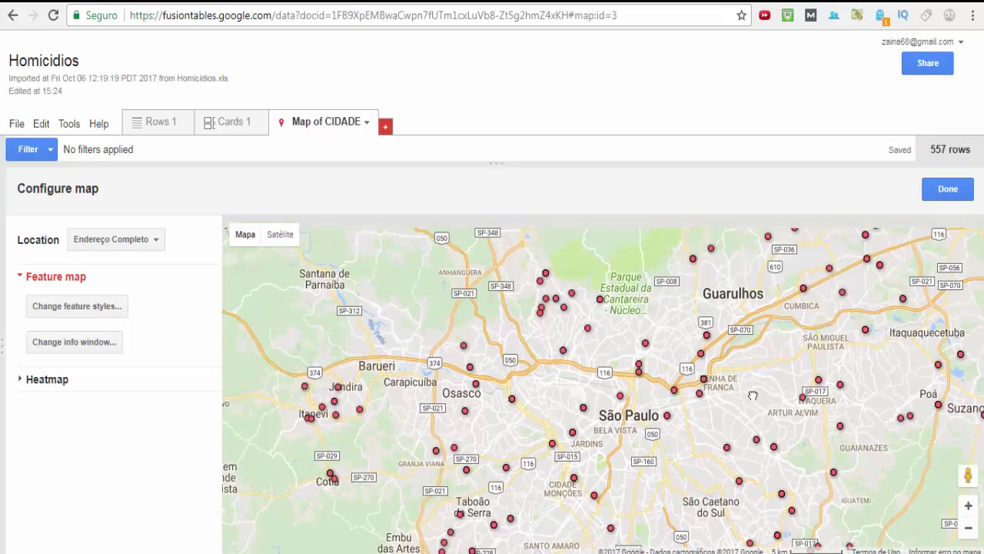
left_click_drag(809, 237, 717, 299)
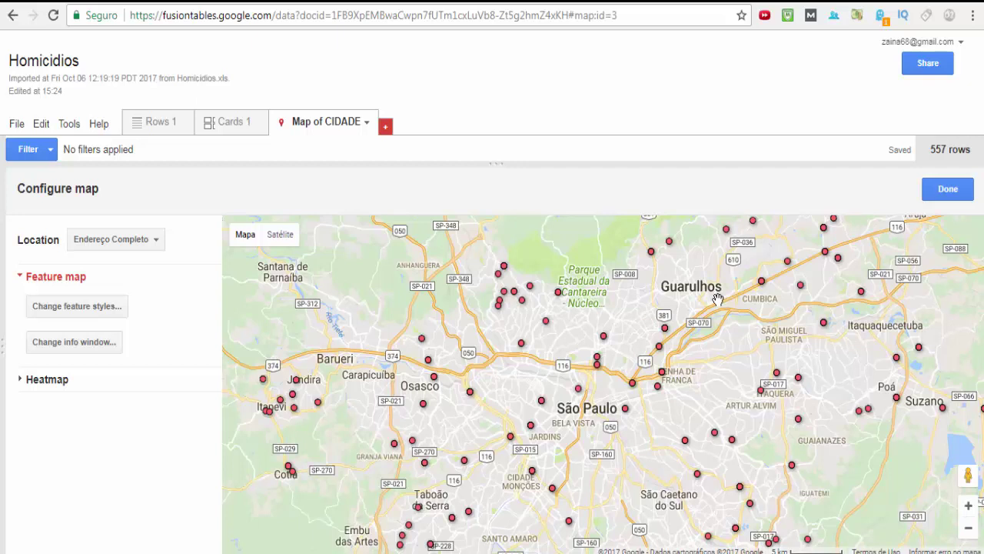
left_click_drag(713, 392, 705, 336)
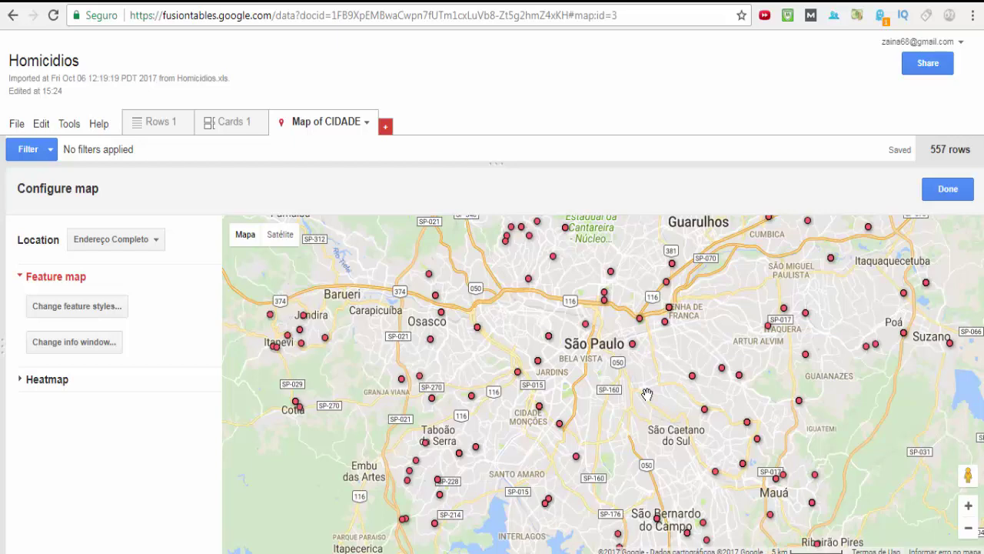
left_click_drag(691, 455, 640, 452)
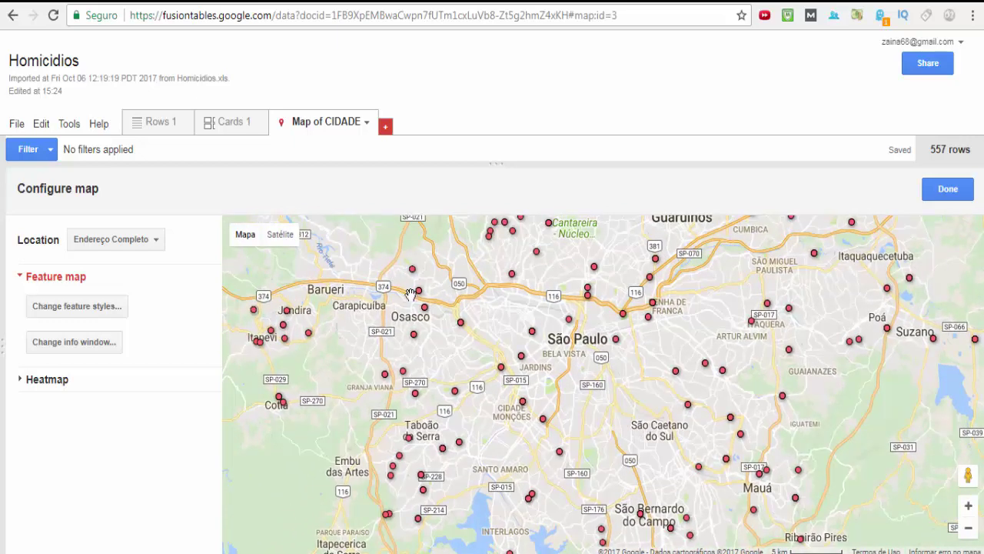
left_click_drag(431, 273, 475, 368)
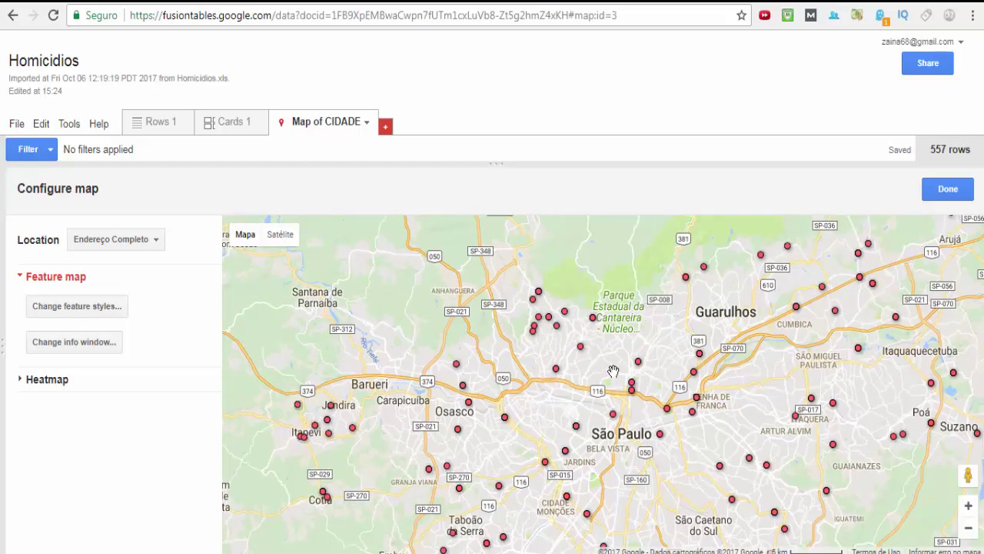
left_click_drag(746, 388, 653, 365)
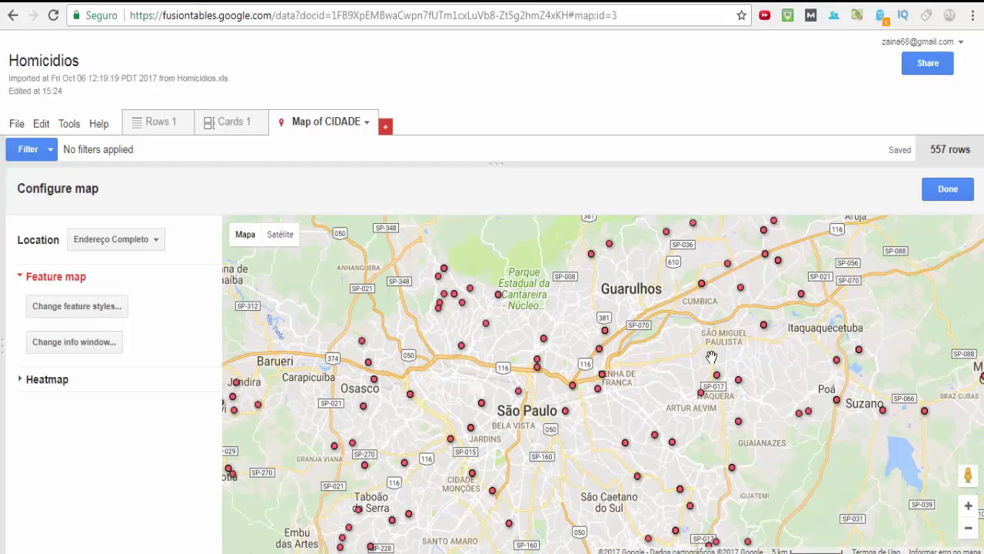
left_click_drag(762, 446, 767, 362)
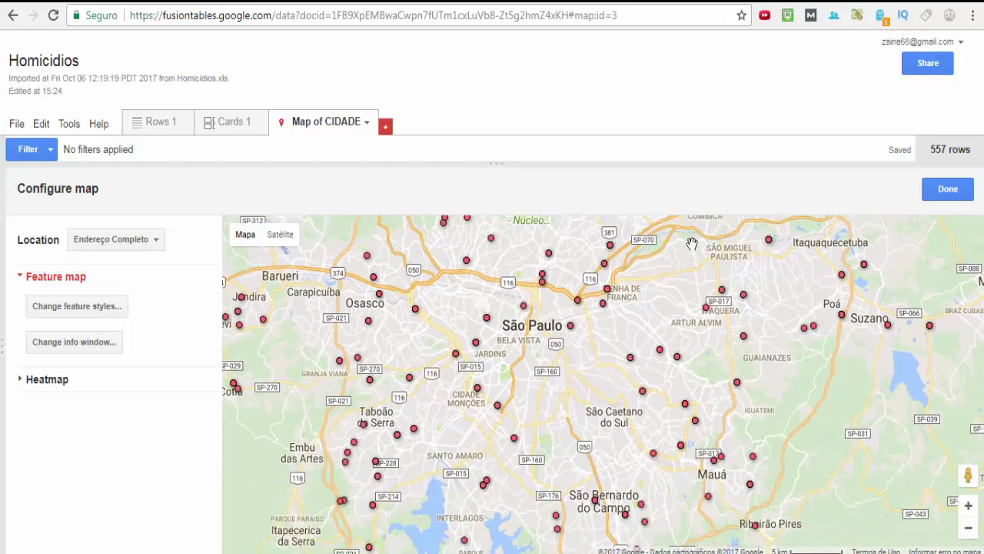
left_click_drag(683, 266, 671, 416)
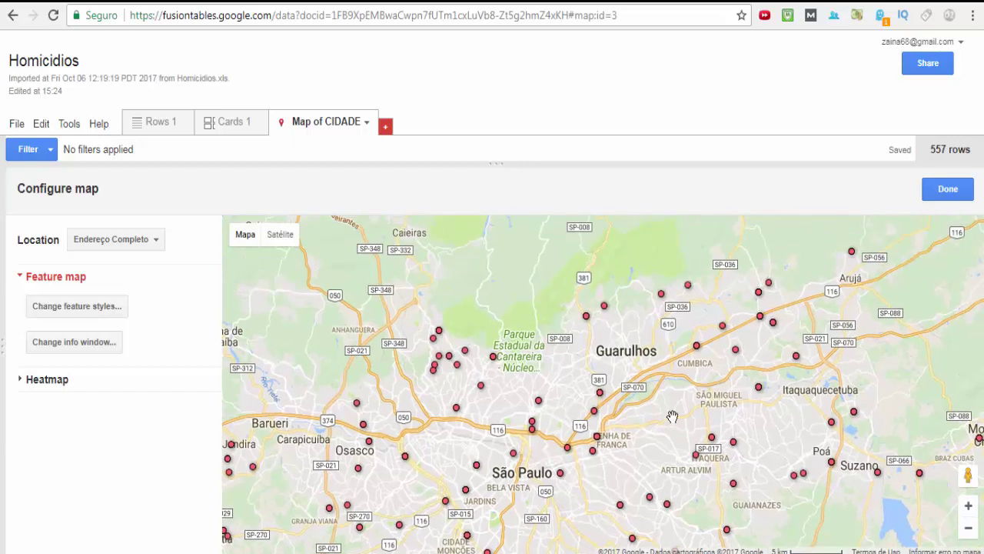
left_click_drag(470, 463, 494, 388)
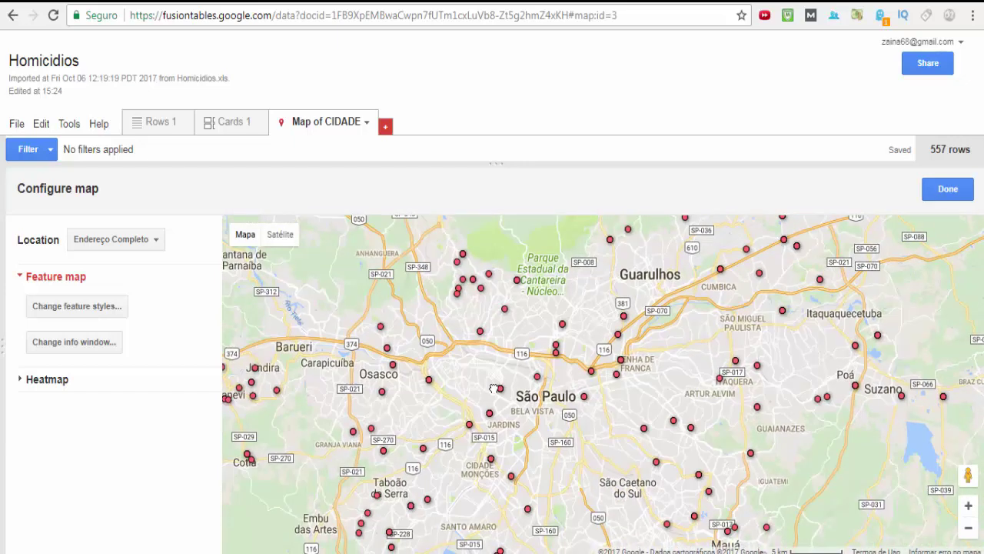
left_click_drag(549, 296, 574, 359)
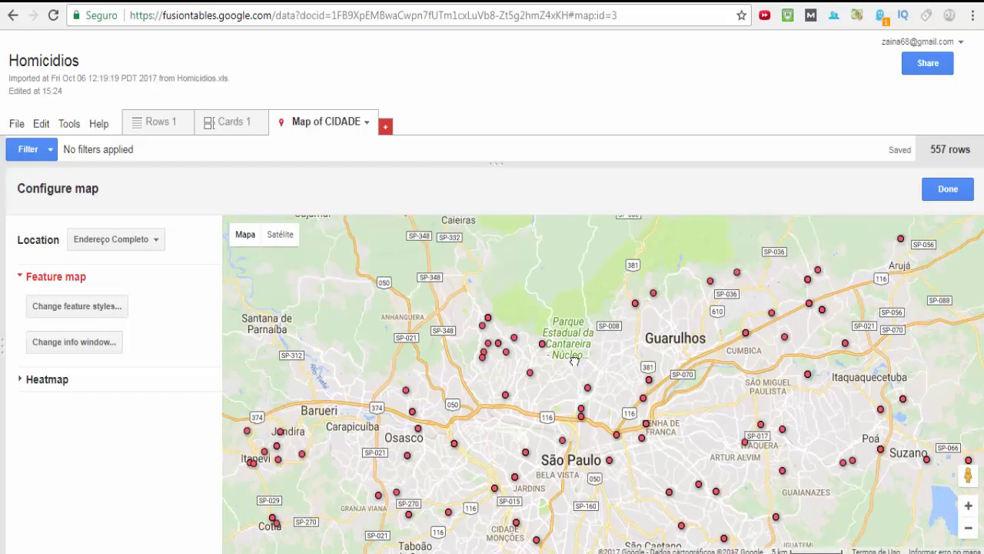
Survey the occurrences across the wider region, from Sorocaba to São José dos Campos and the coast around Santos and Caraguatatuba
scroll(574, 360, "down", 2)
left_click_drag(615, 461, 598, 353)
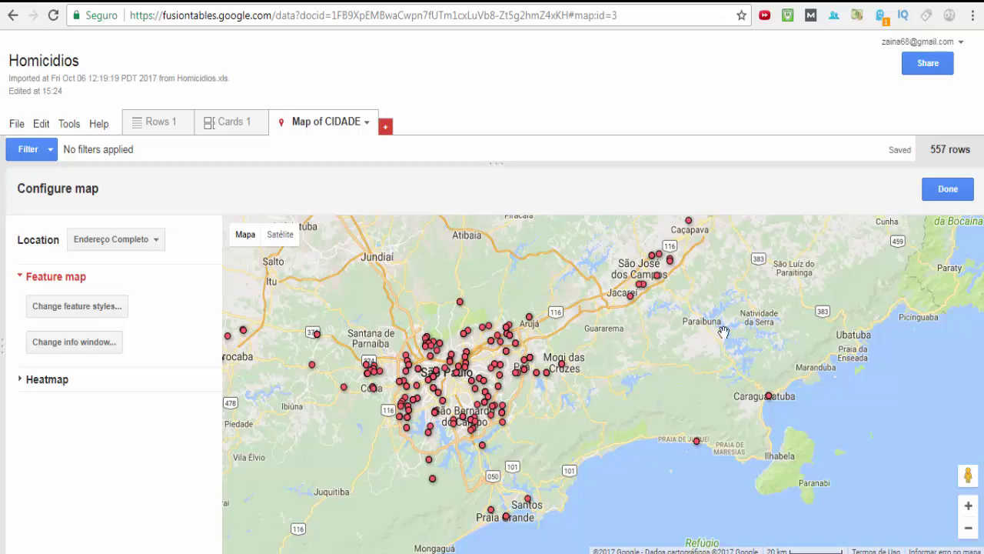
left_click_drag(670, 382, 692, 318)
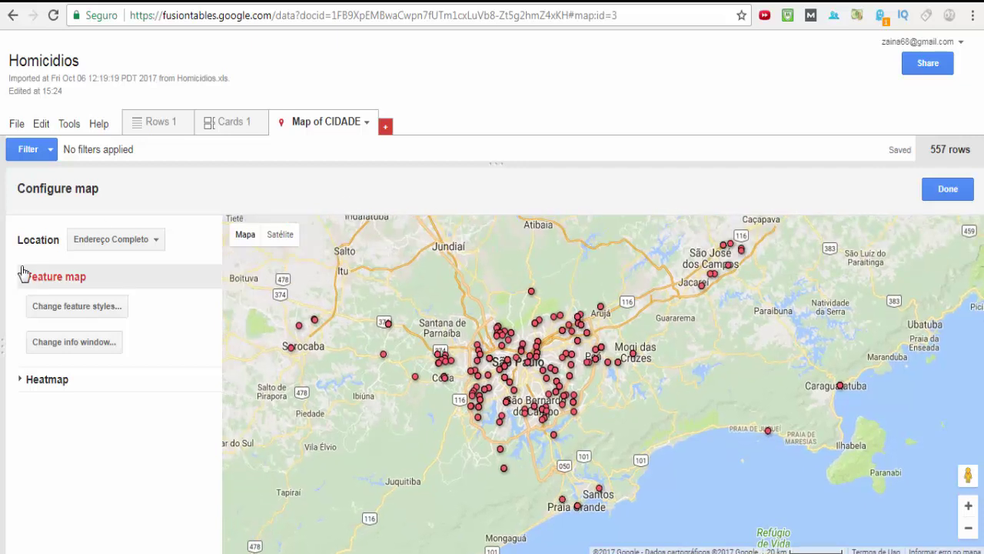
left_click(17, 125)
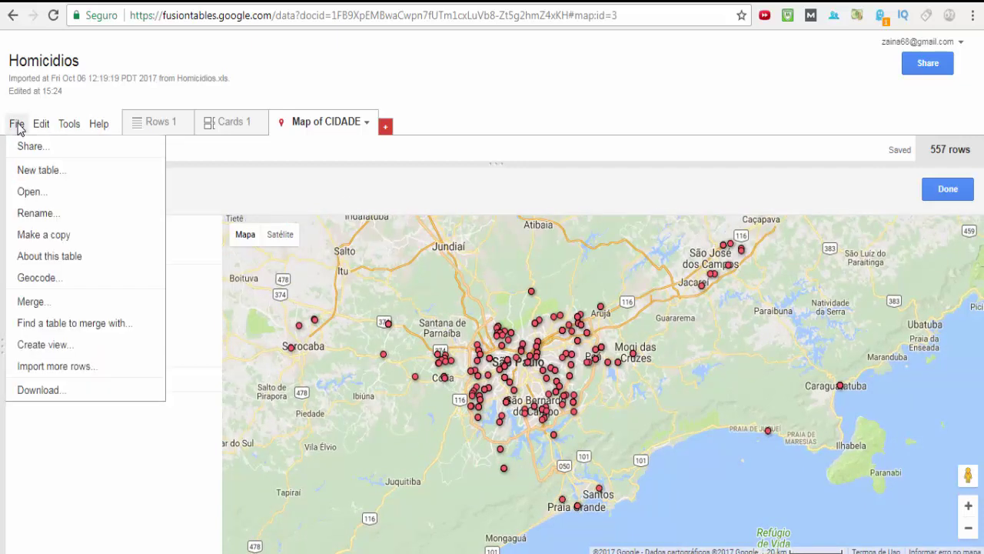
left_click(17, 125)
mouse_move(694, 424)
left_mouse_down()
mouse_move(695, 464)
mouse_move(688, 419)
left_mouse_up()
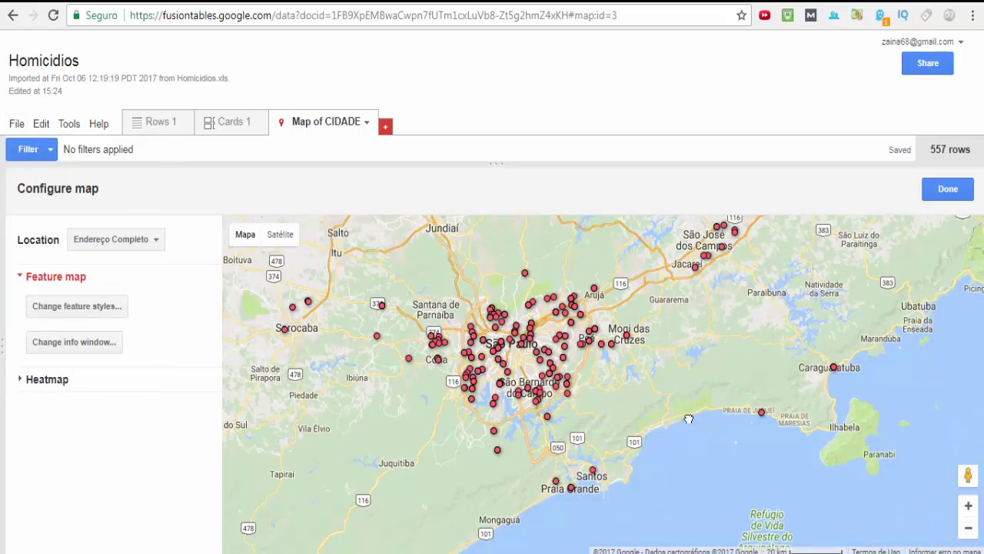